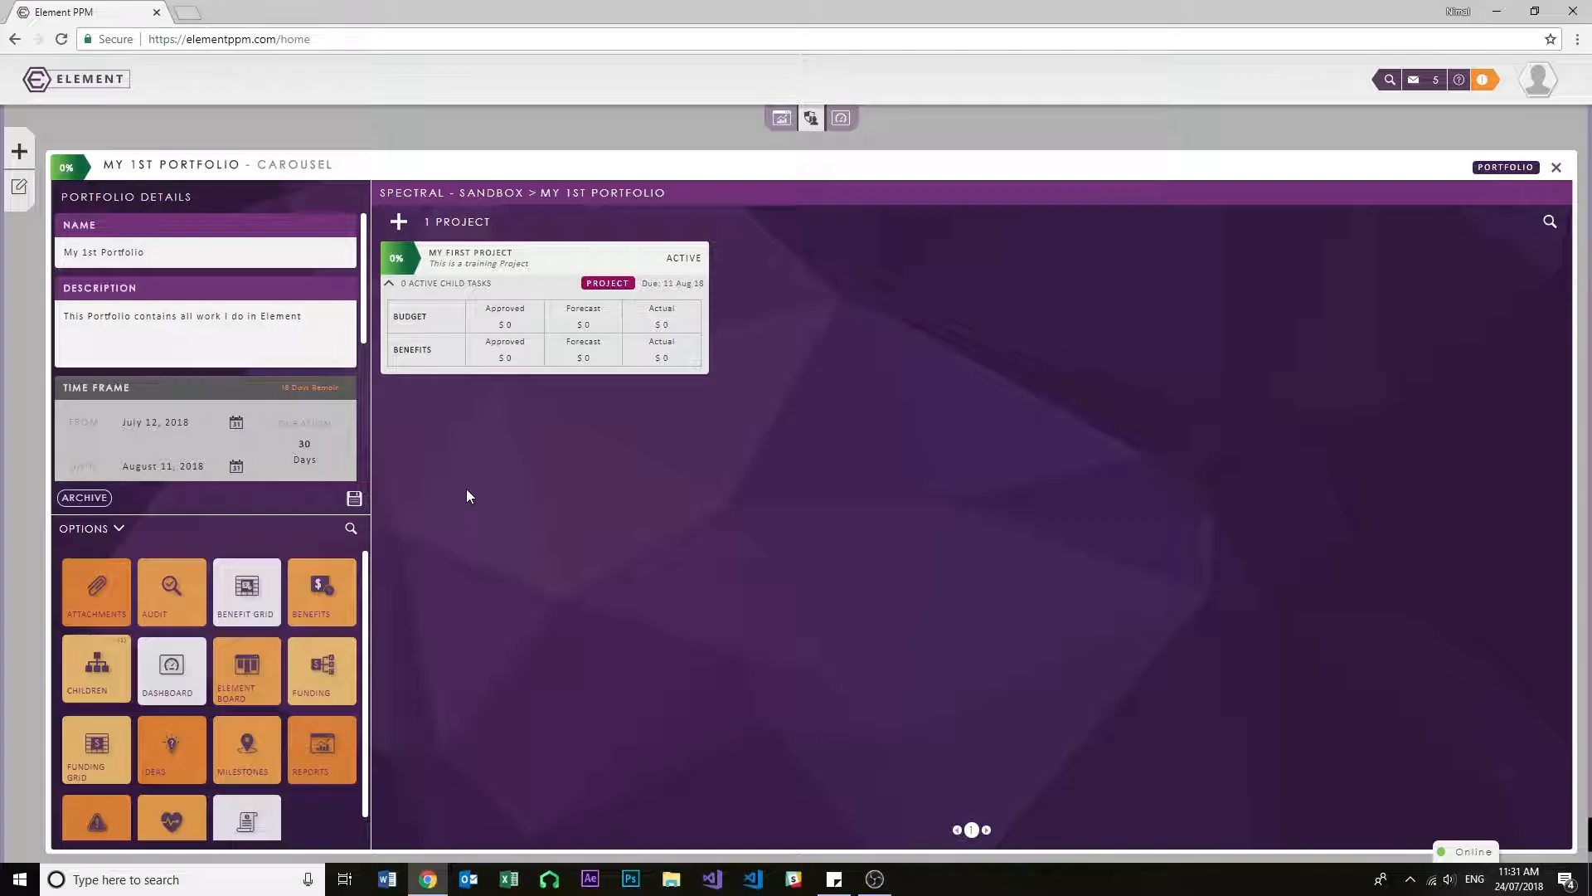
- In My First Project, add a task named "Show users how to use Element Board" with a description beginning "This Task will be showing"
click(398, 253)
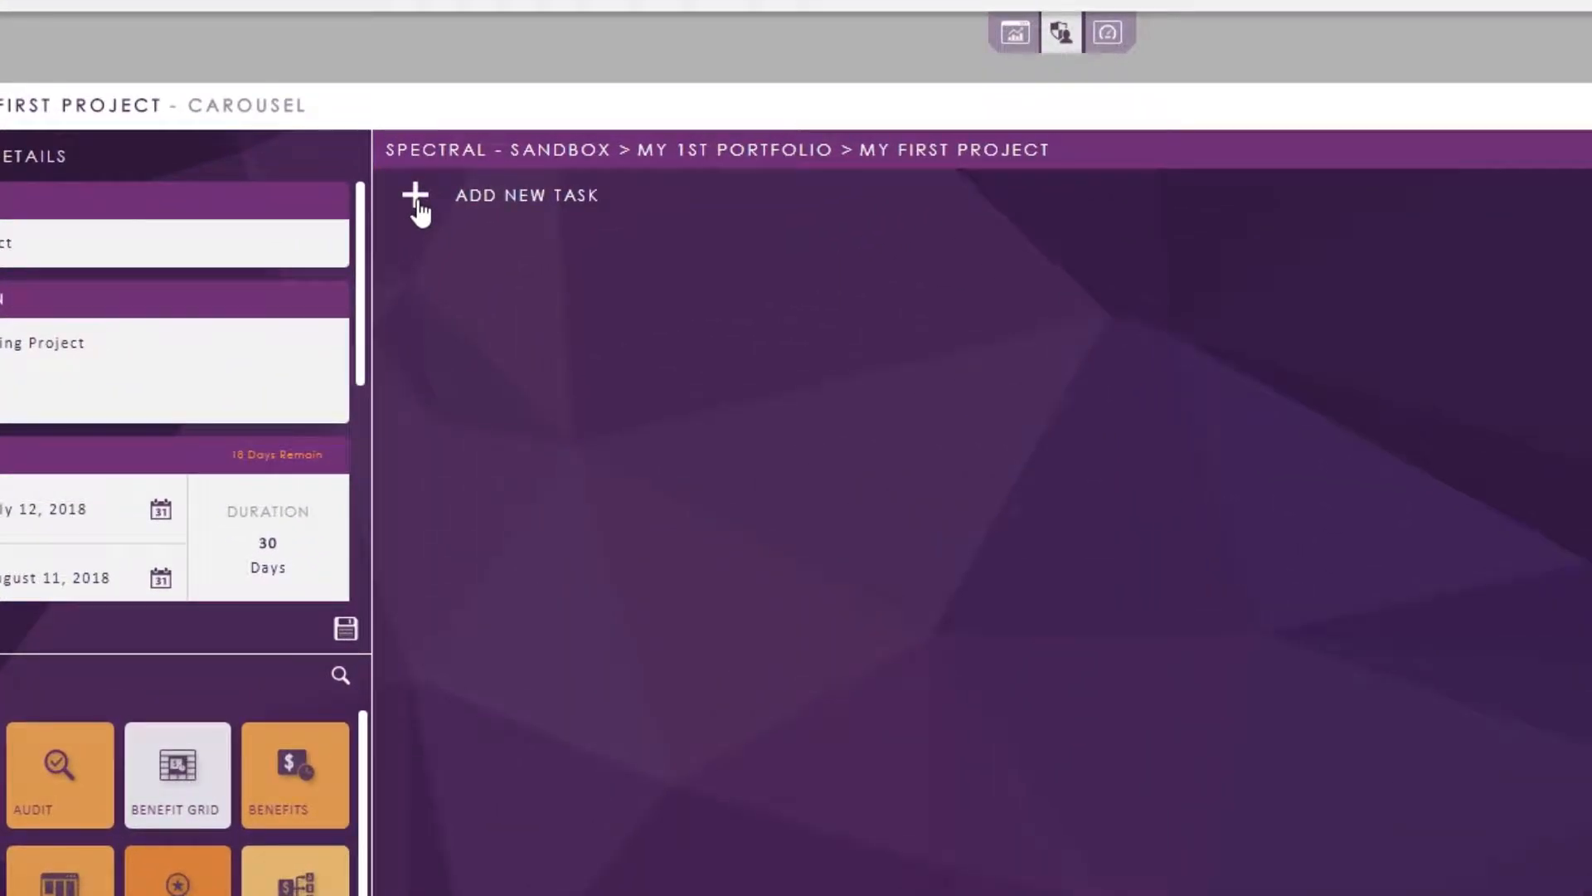
click(416, 199)
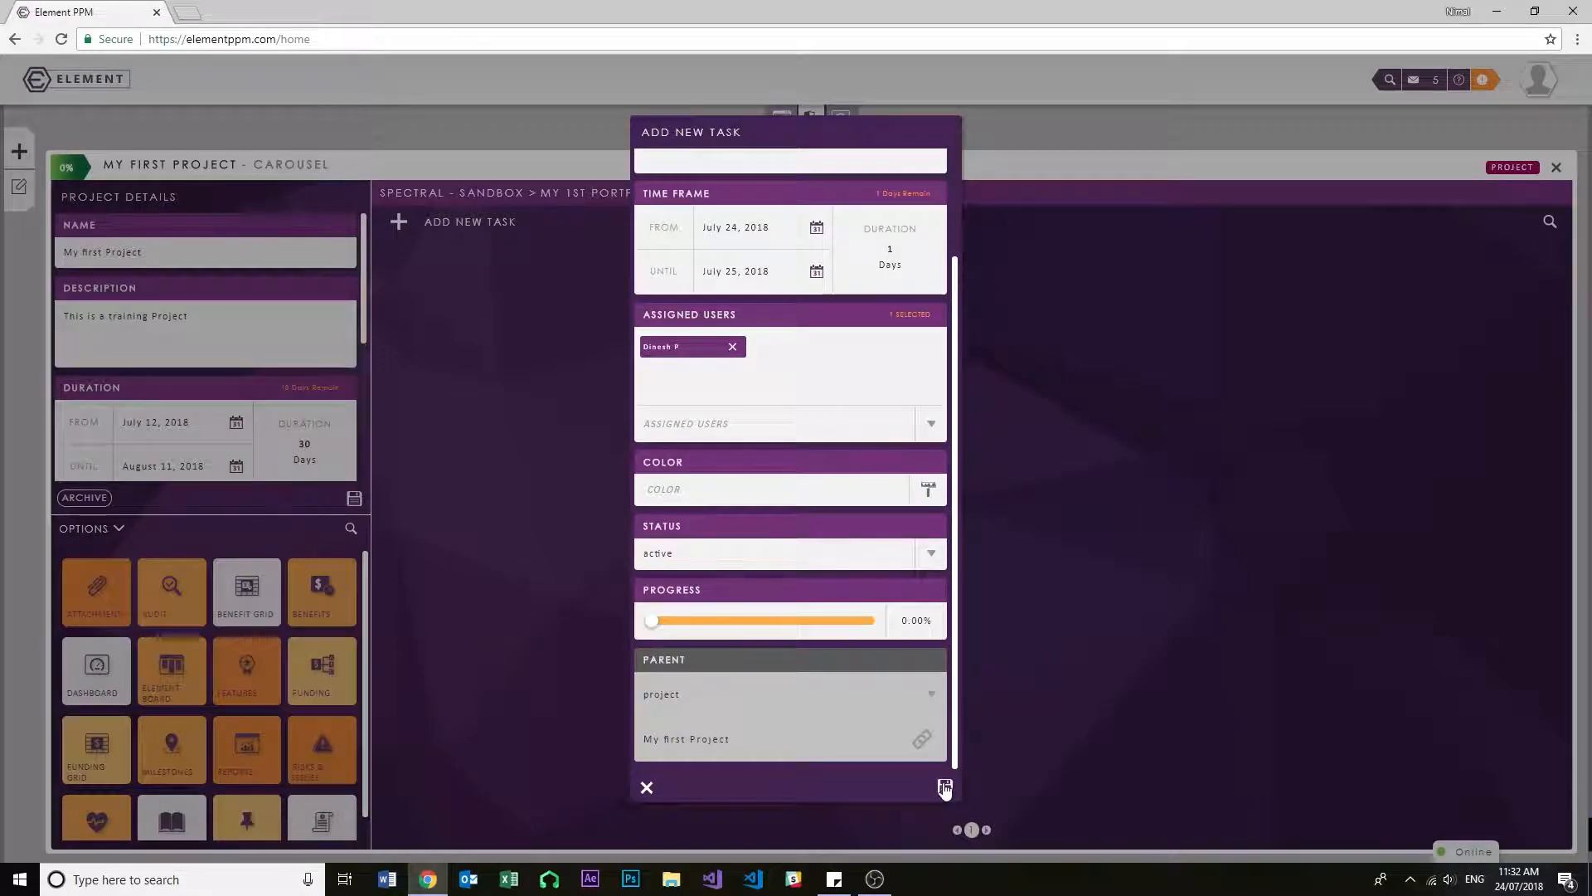
click(945, 788)
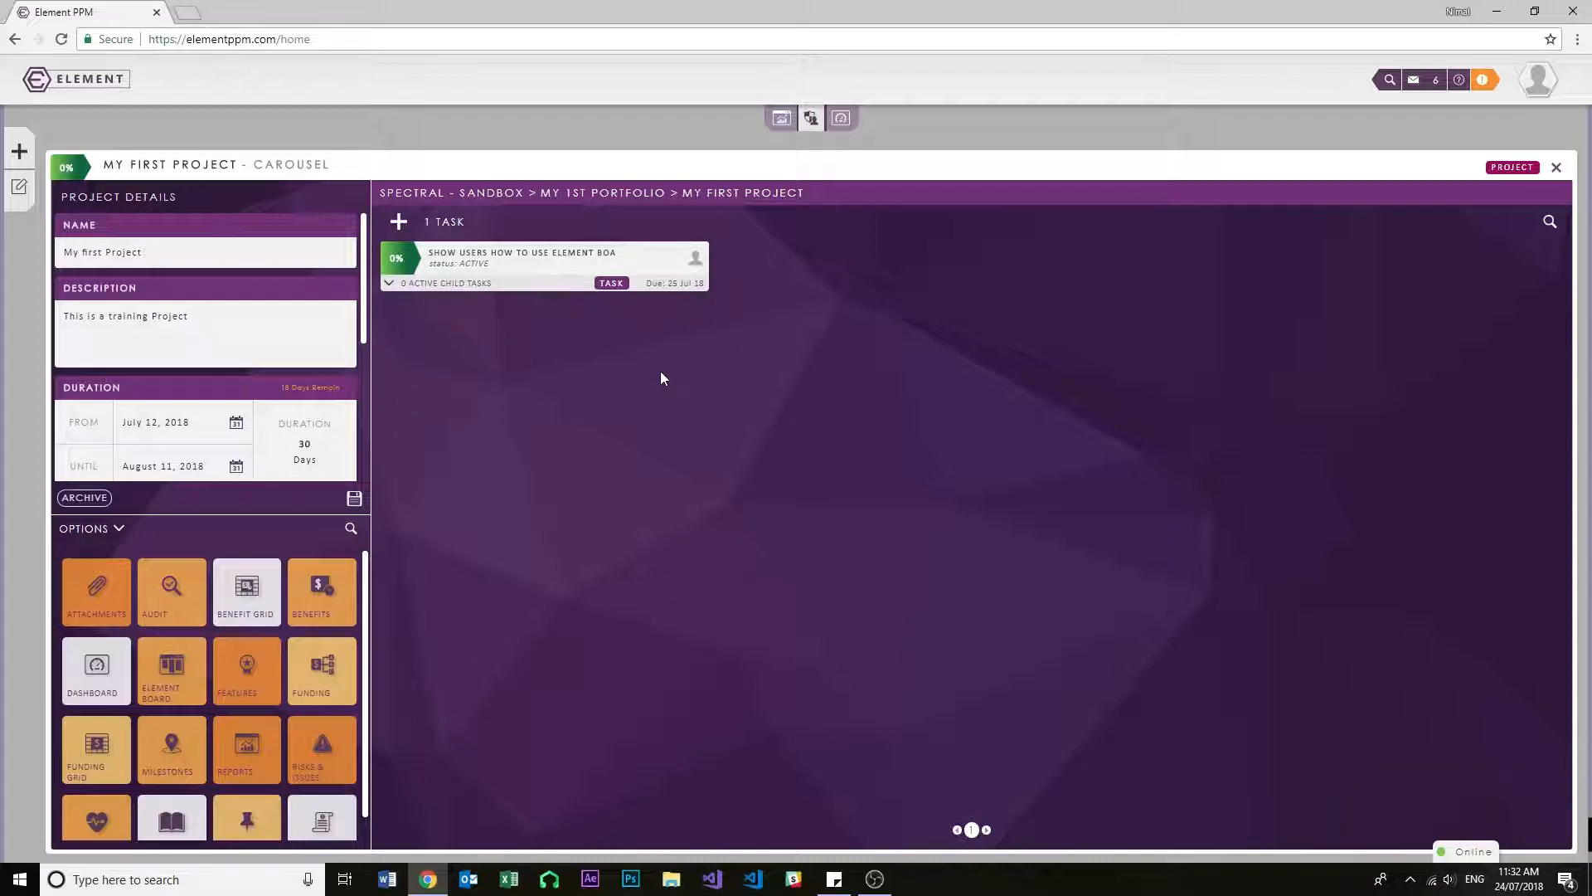
click(397, 224)
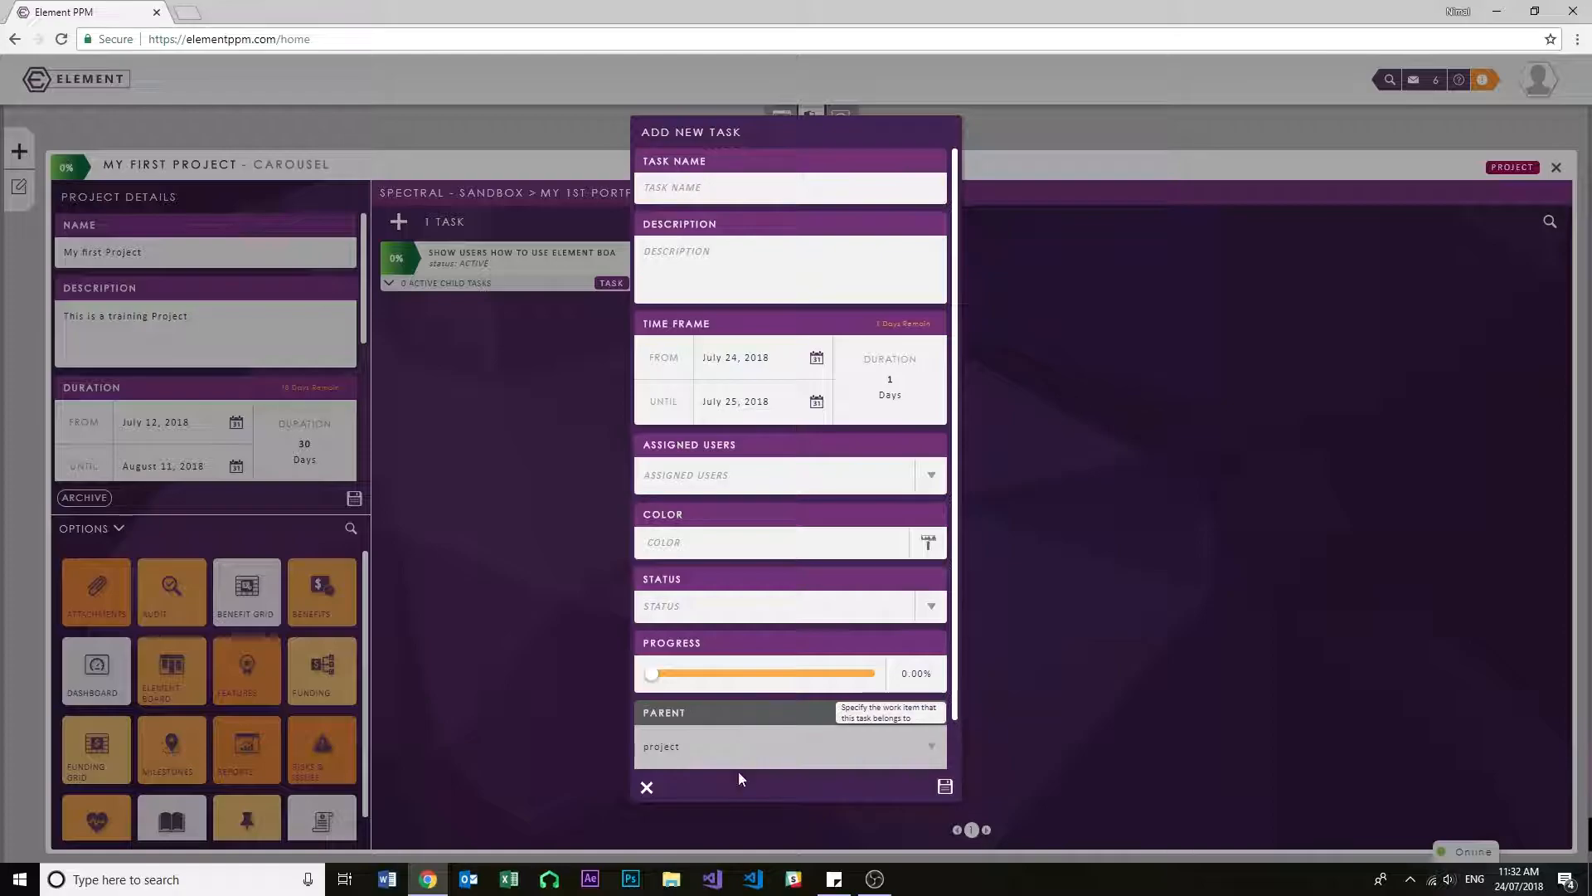
click(645, 788)
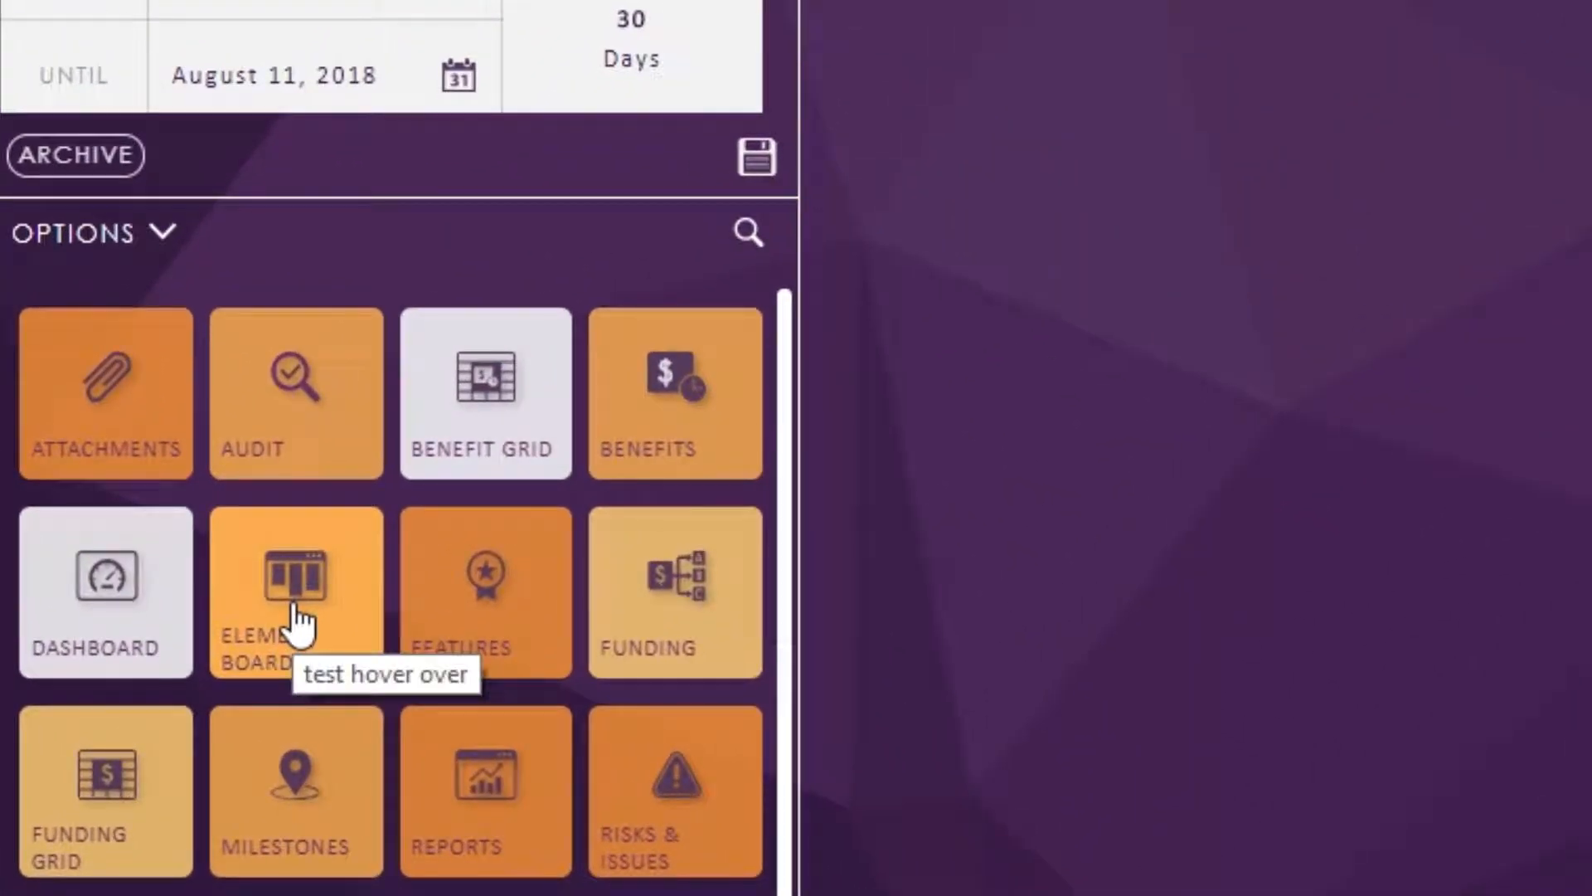
- Open the project's Element Board and add a first column named "To Do"
click(209, 668)
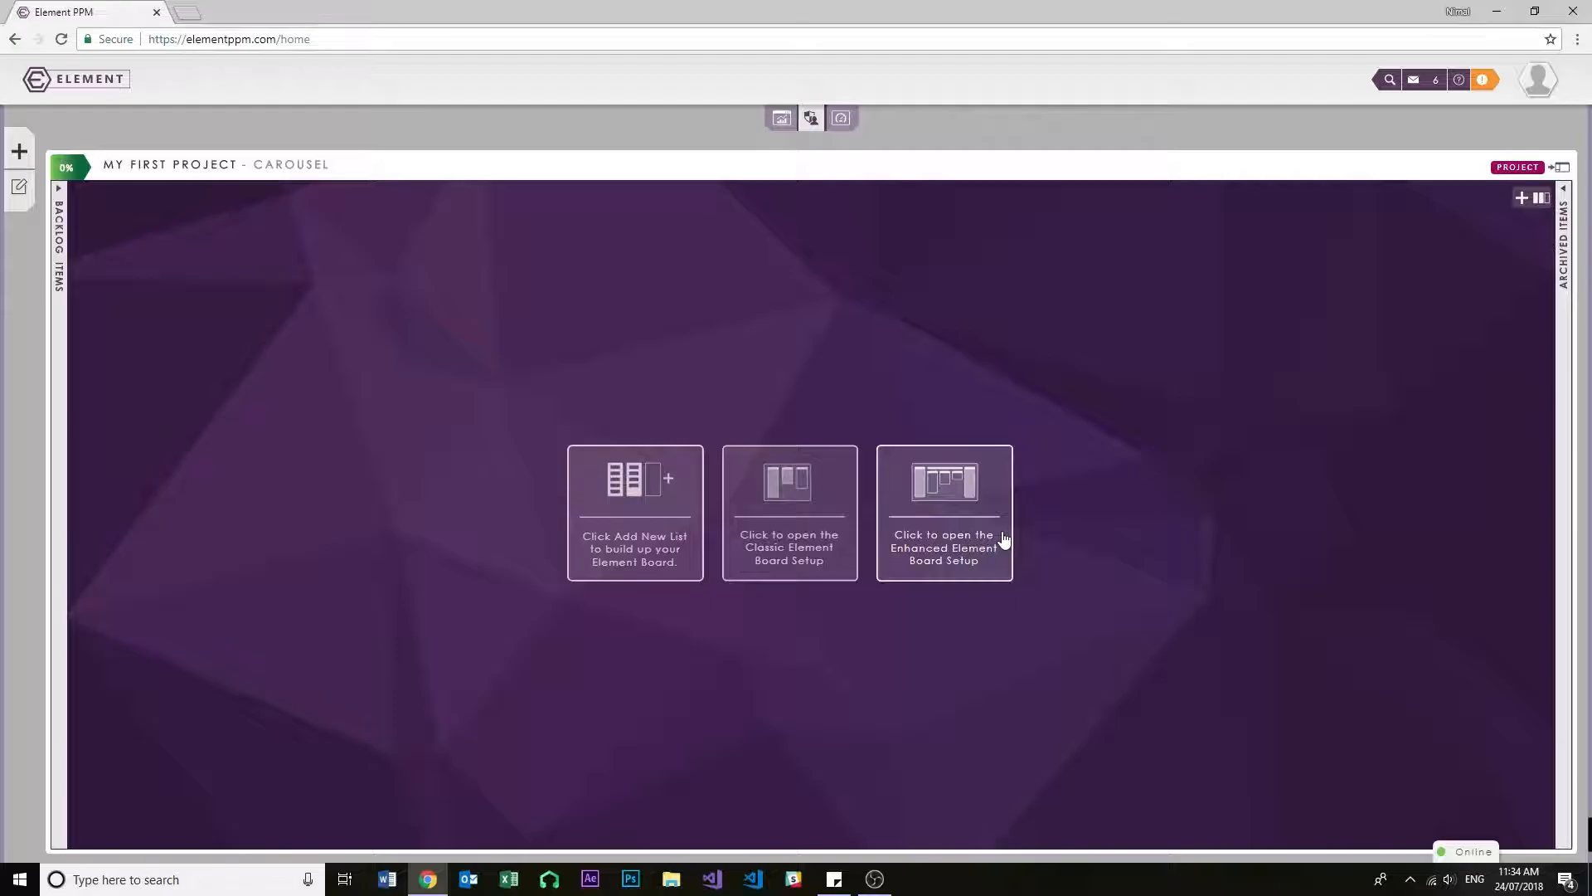
click(605, 519)
click(739, 465)
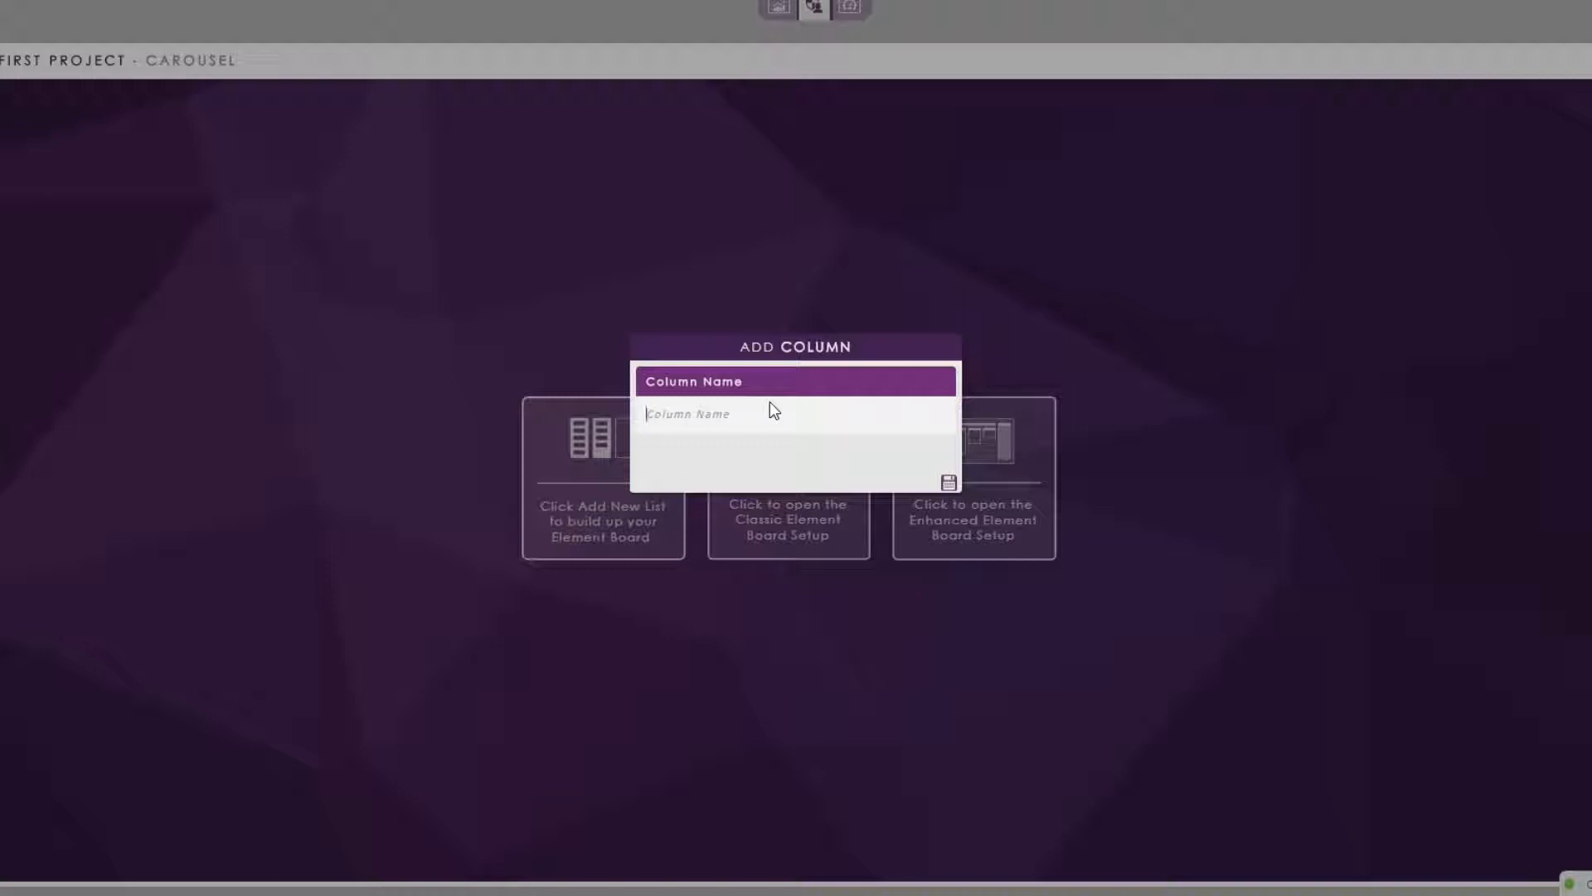
text(To Do)
click(949, 484)
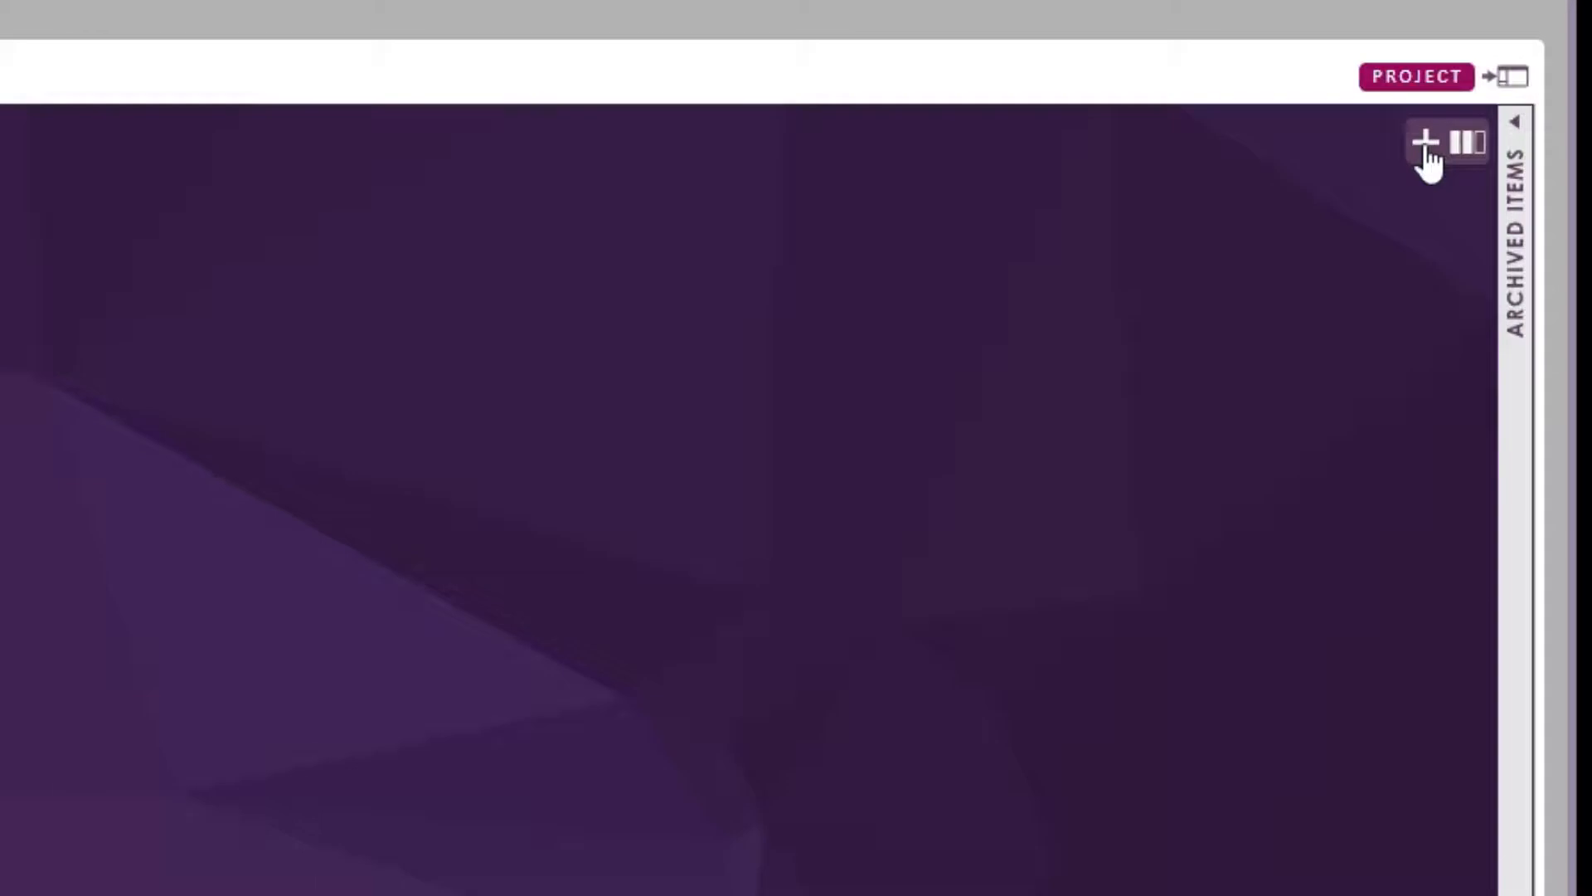
- Add two more columns to the Element Board, named "Doing" and "Done"
click(1426, 143)
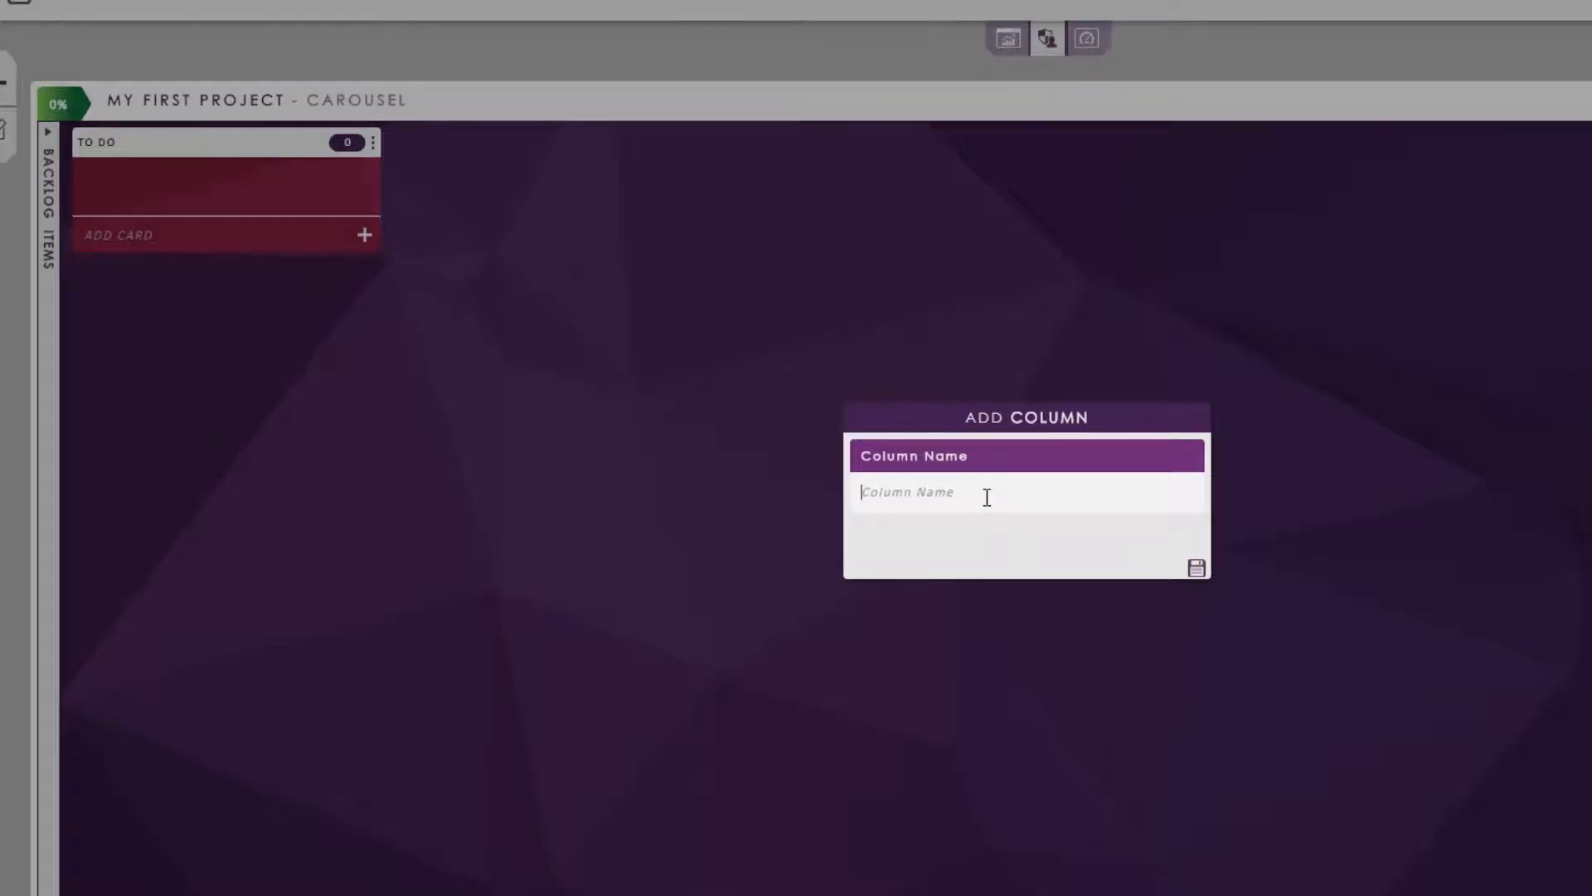
text(Doing)
click(1196, 567)
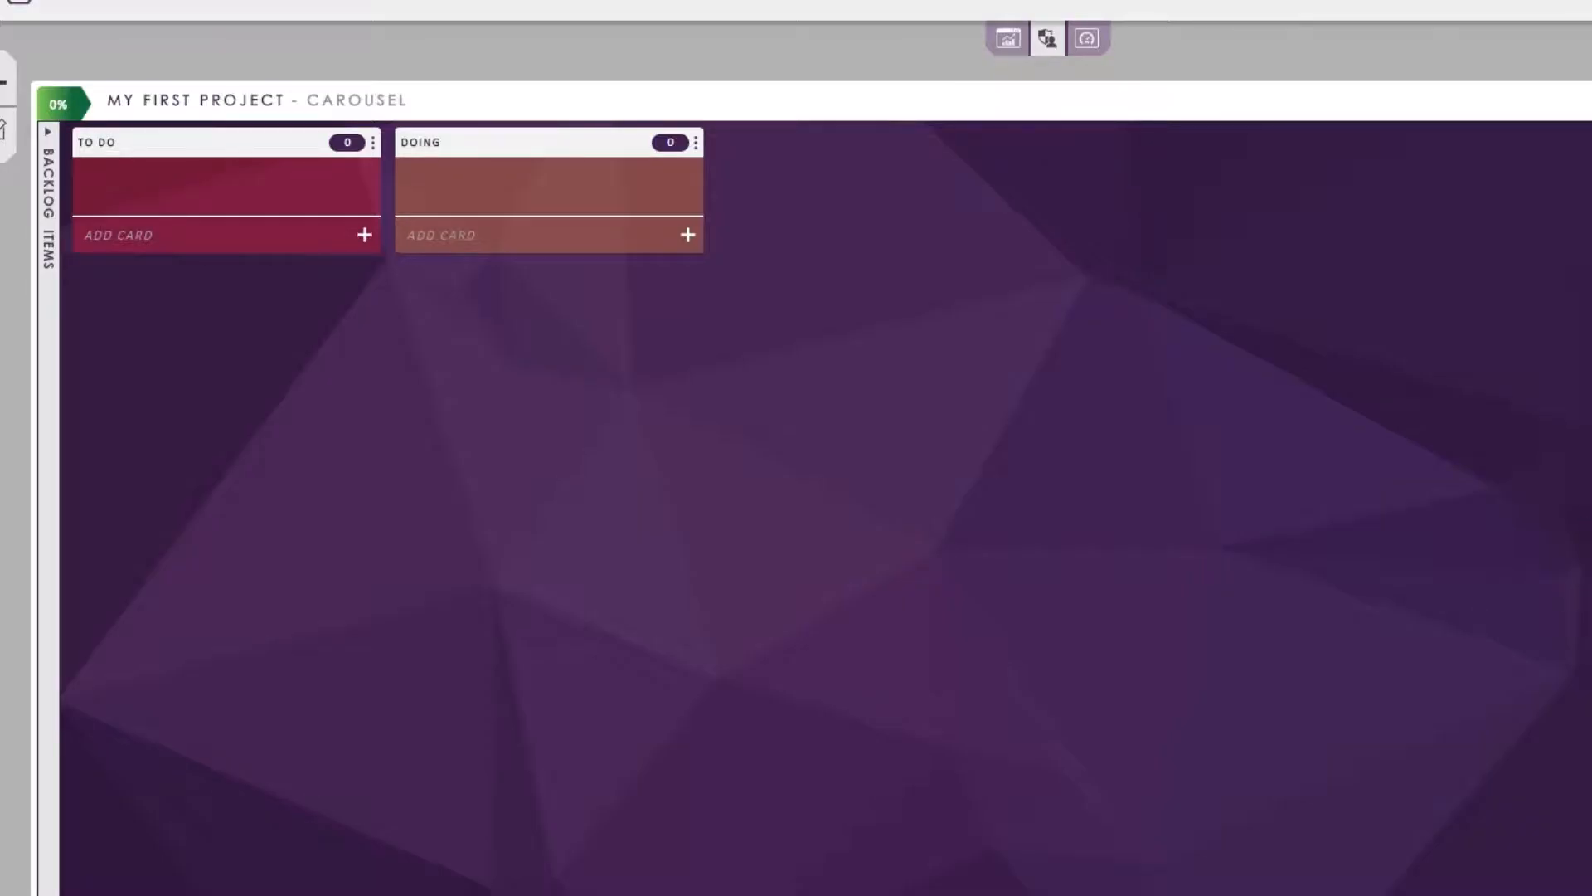
click(1591, 143)
click(1014, 489)
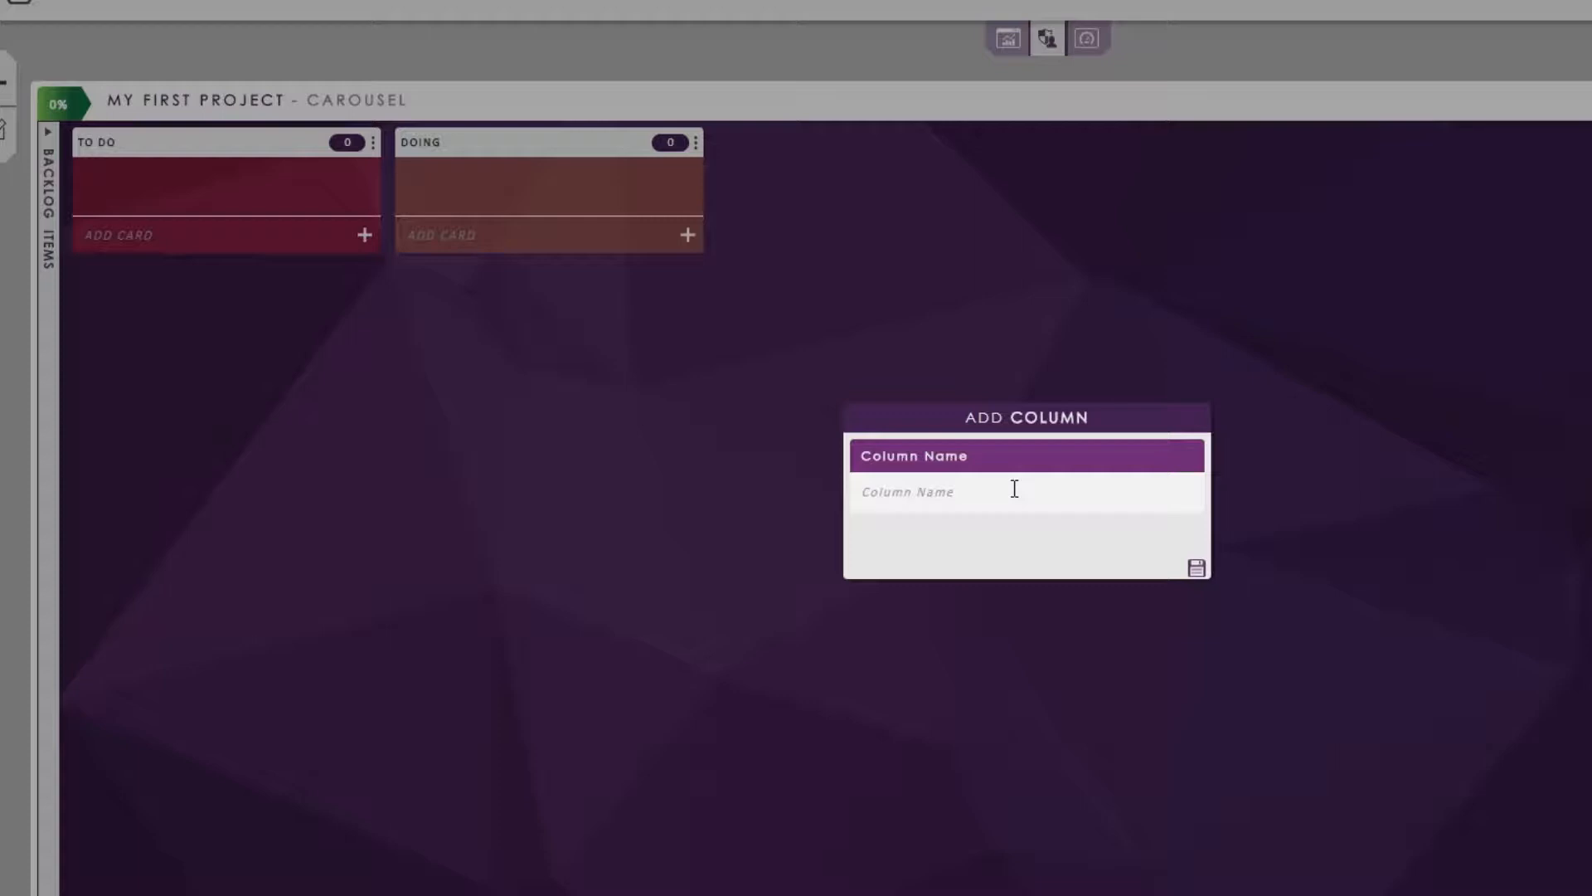
text(Done)
click(1193, 571)
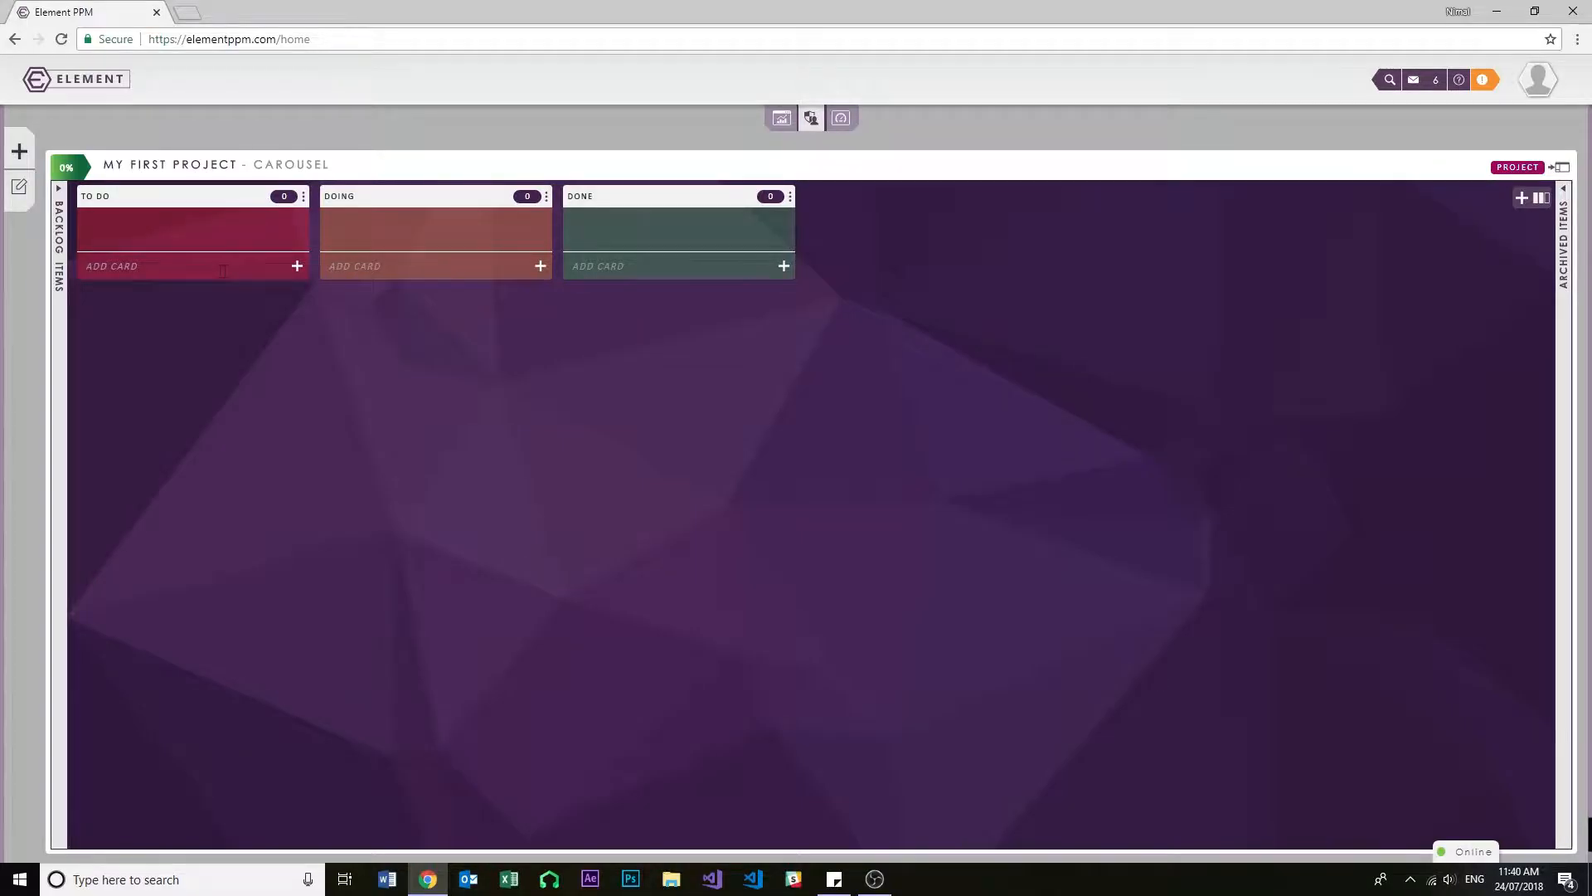
- Add a card "Task 1 create Task" to the To Do column with the description "Show users how to create Tasks"
click(219, 271)
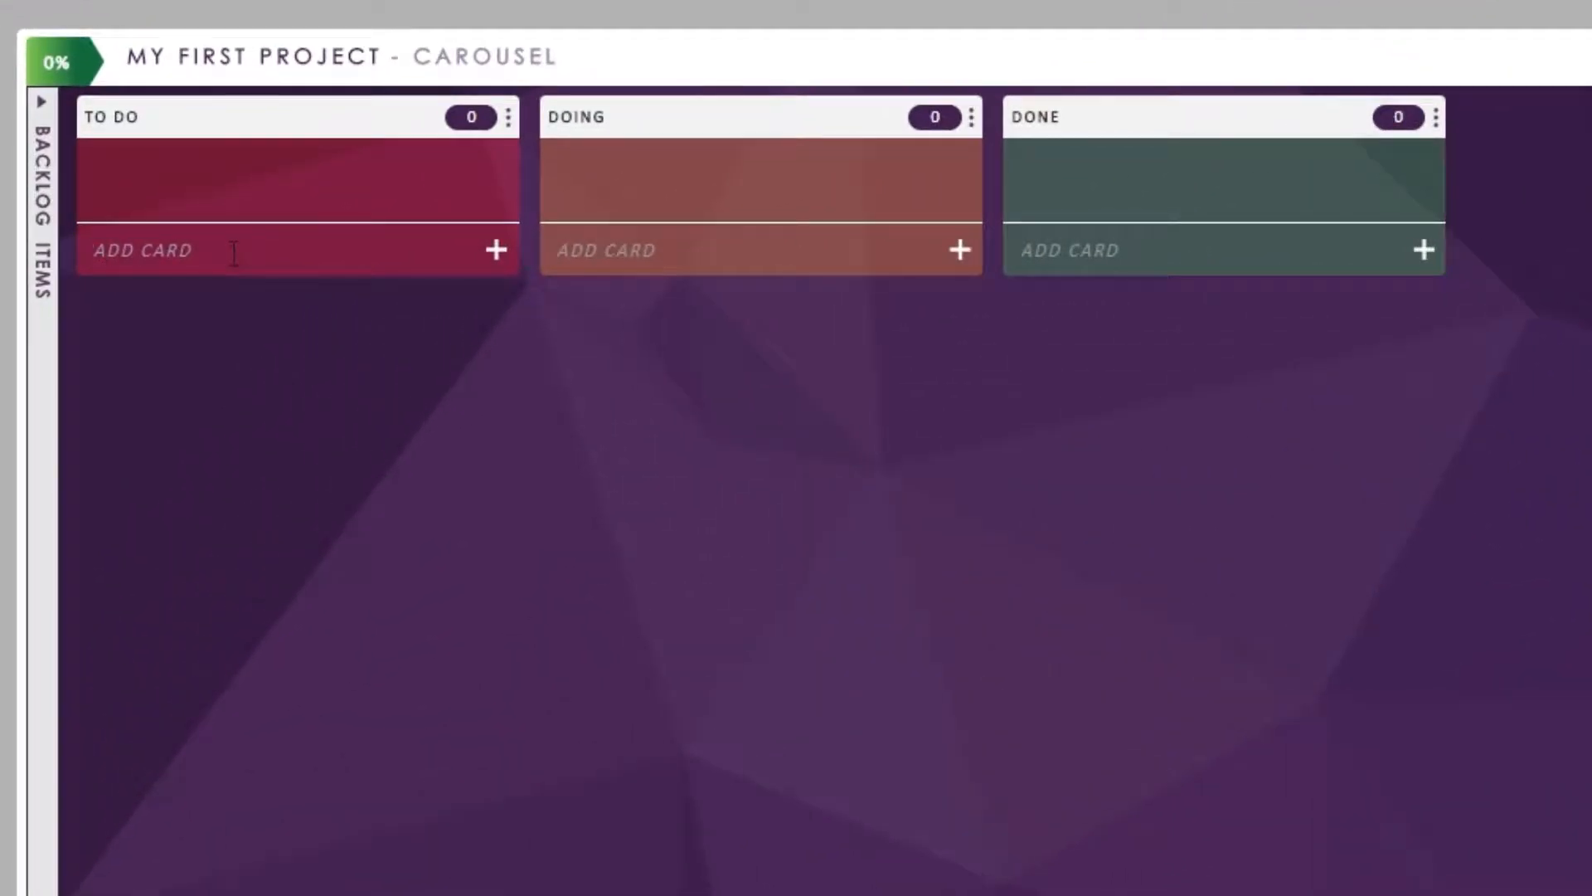
text(Task 1 create Task)
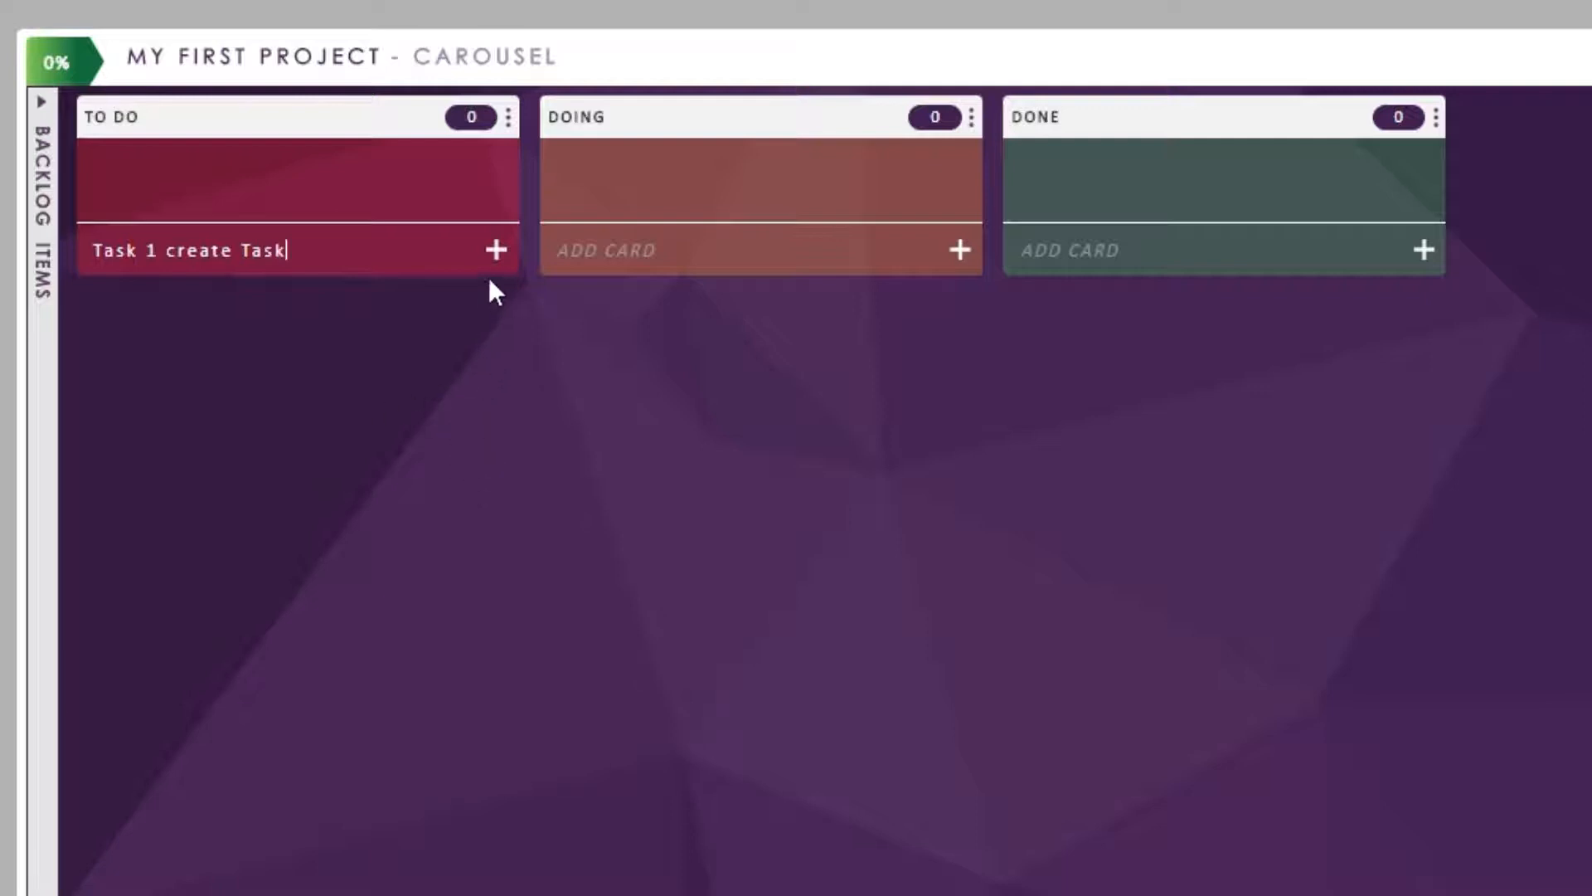
click(496, 250)
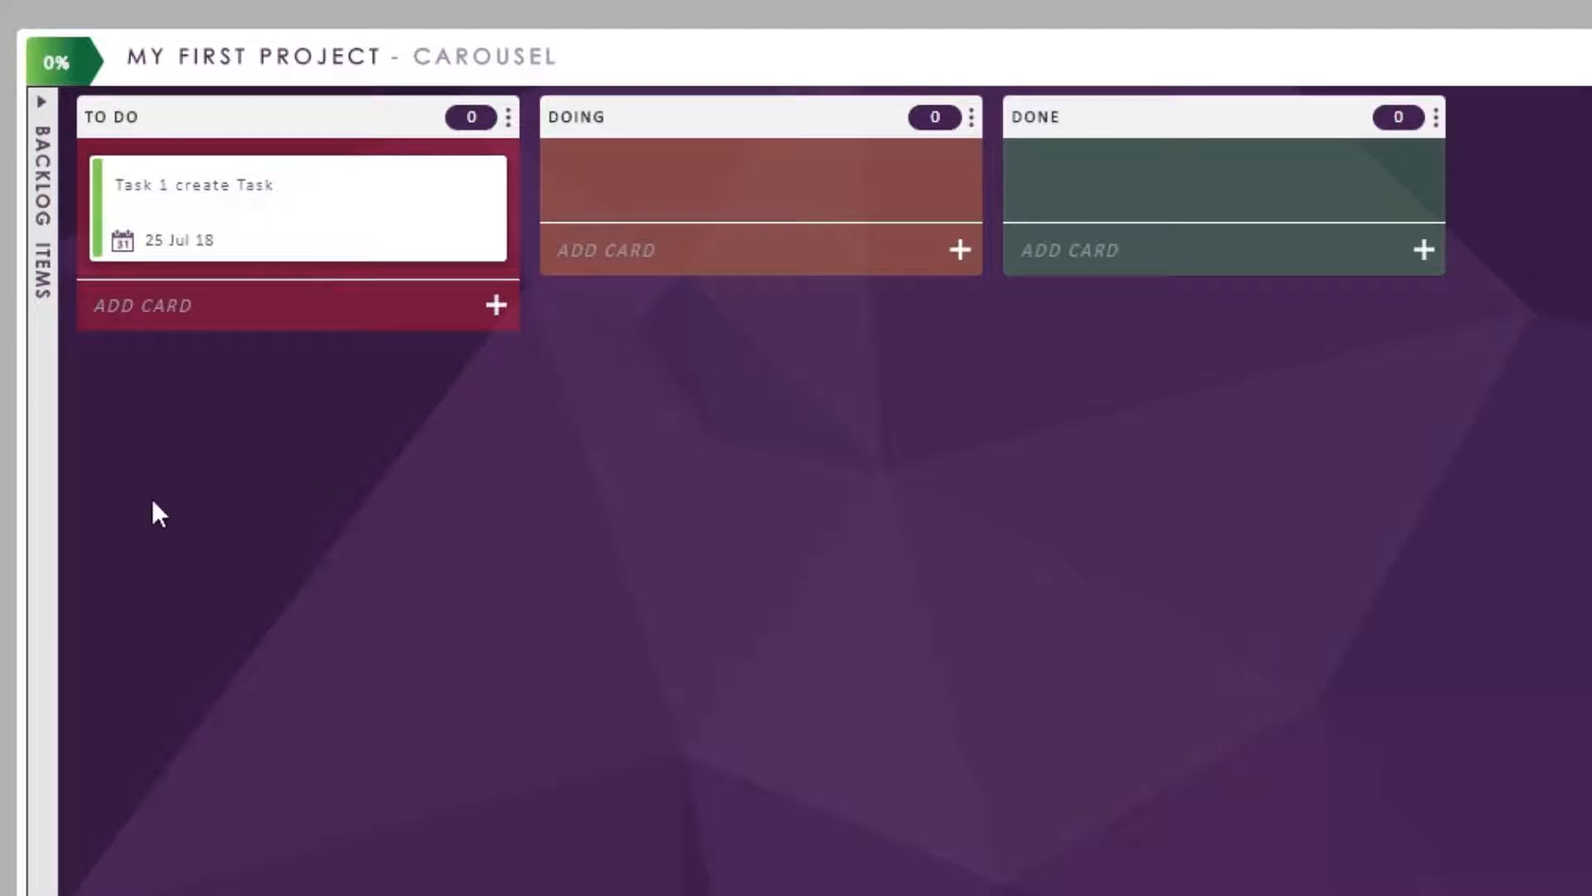
click(214, 190)
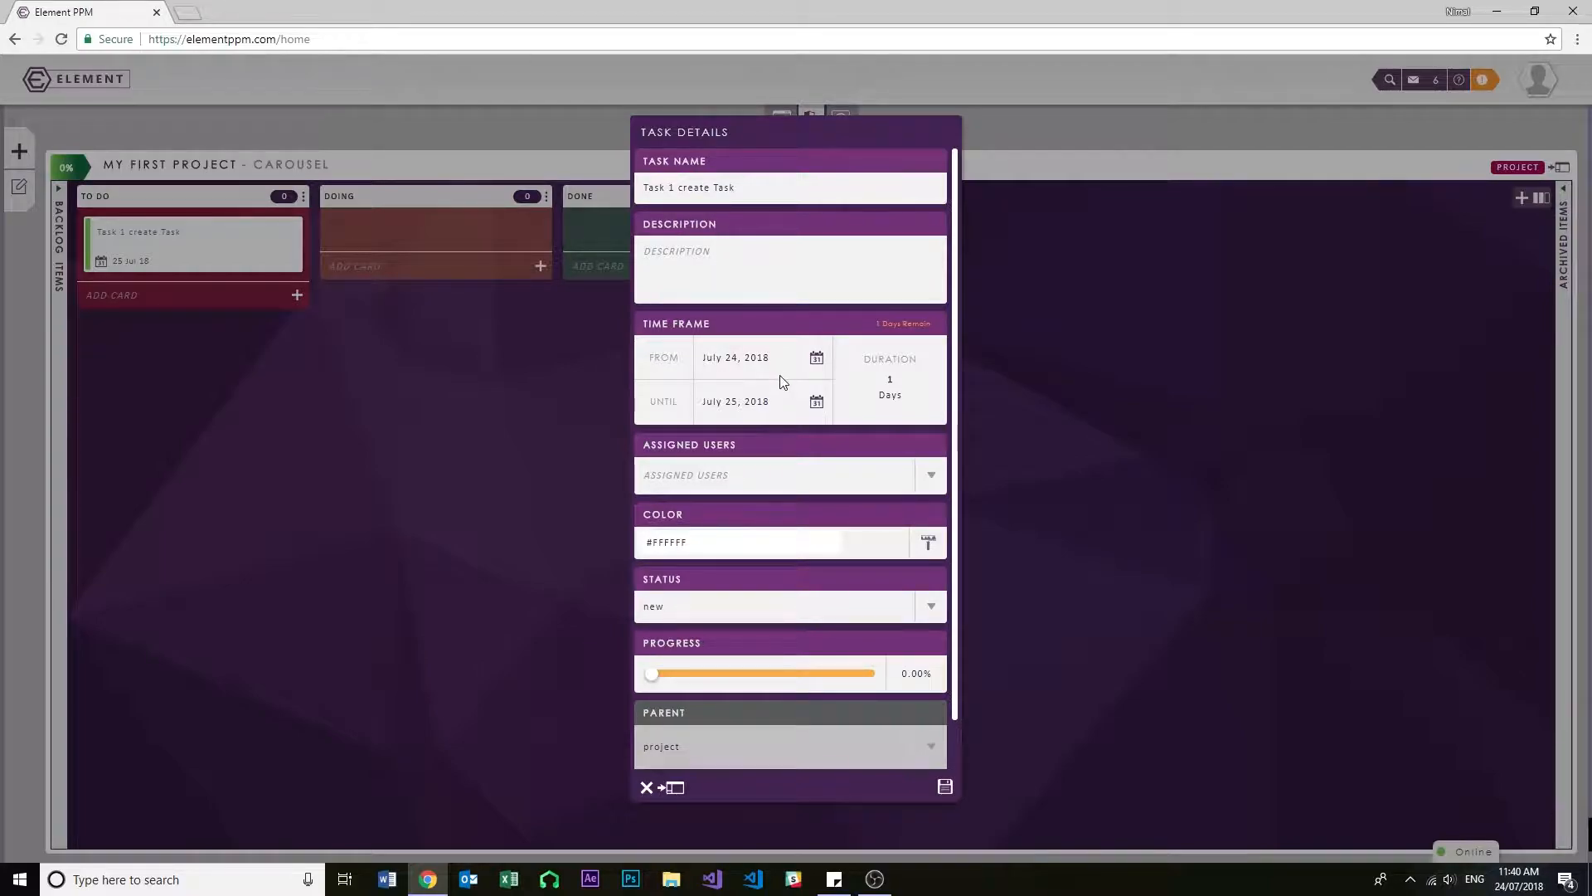
click(691, 262)
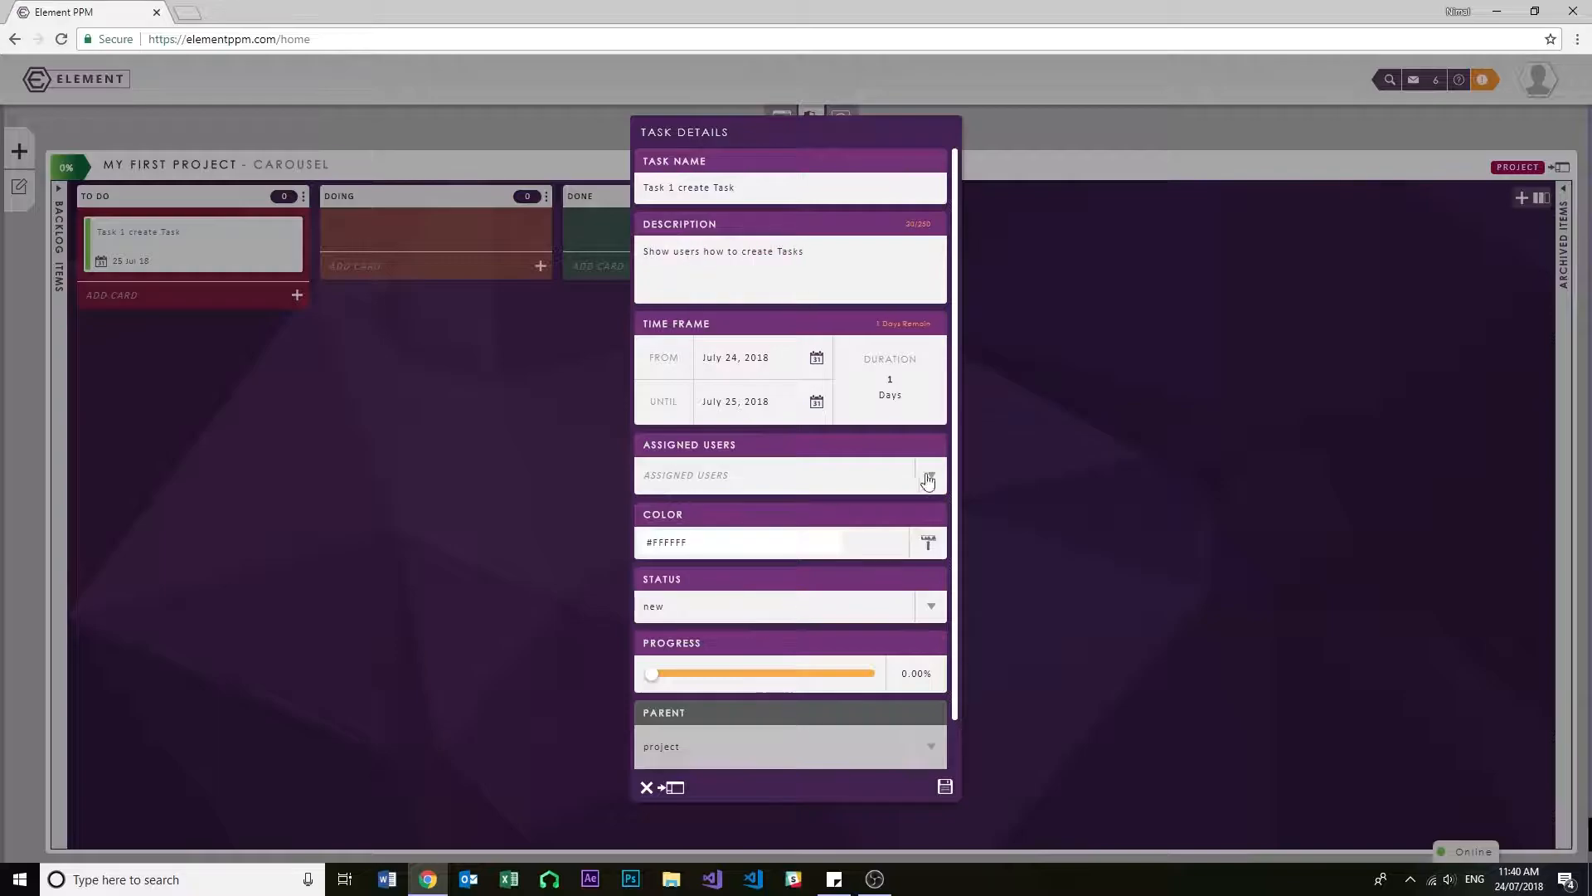
- Add a card named "Task 2 Example" to the To Do column and assign a user to it
text(Task)
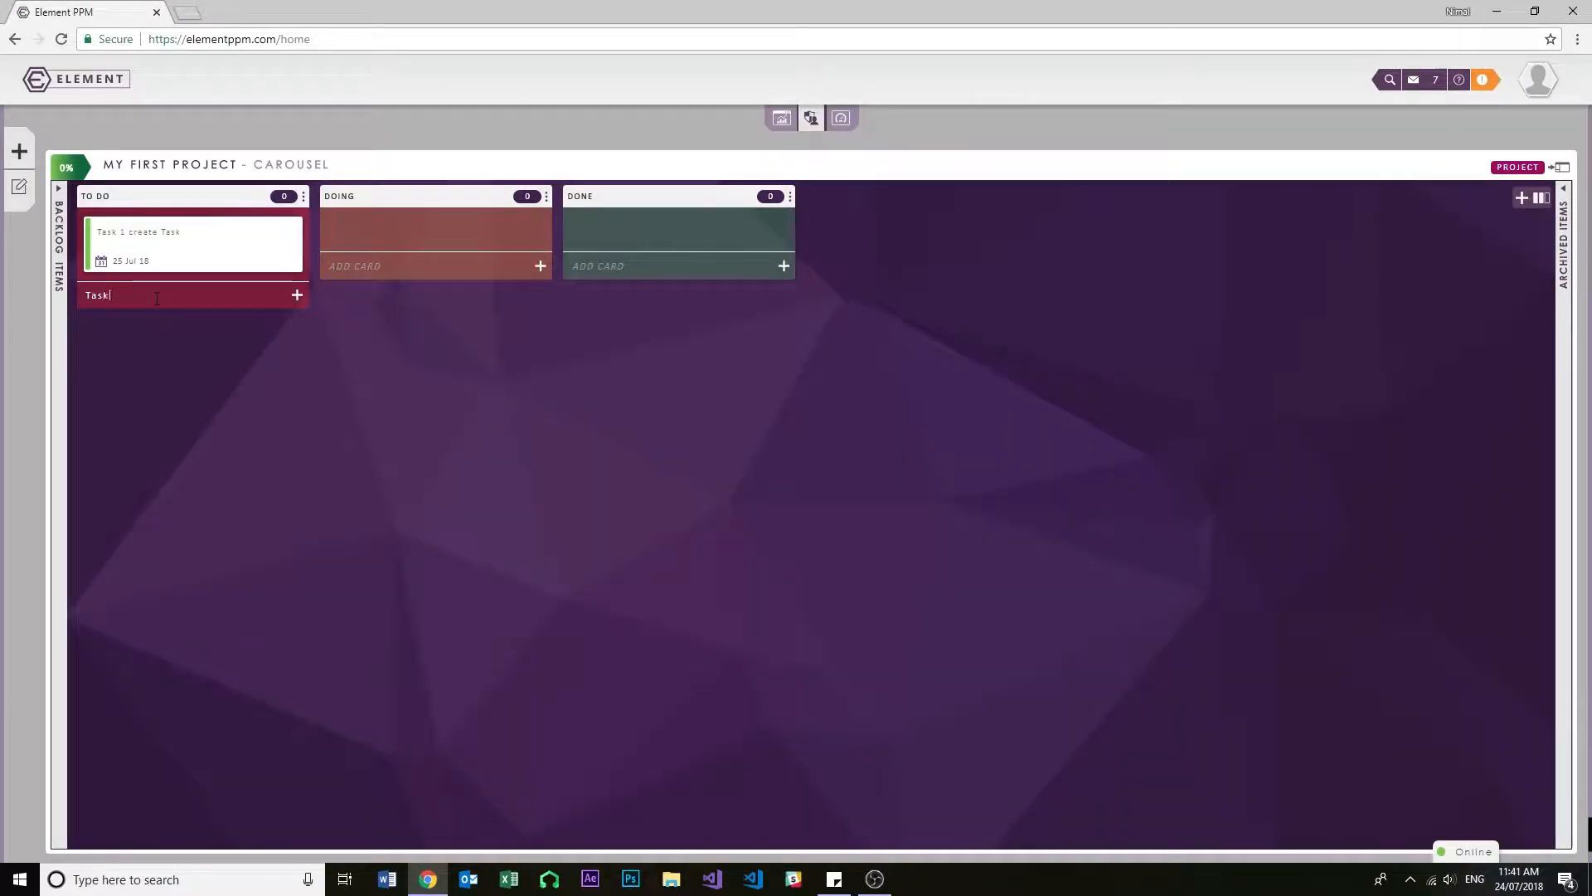
text( 2 Example)
key(Return)
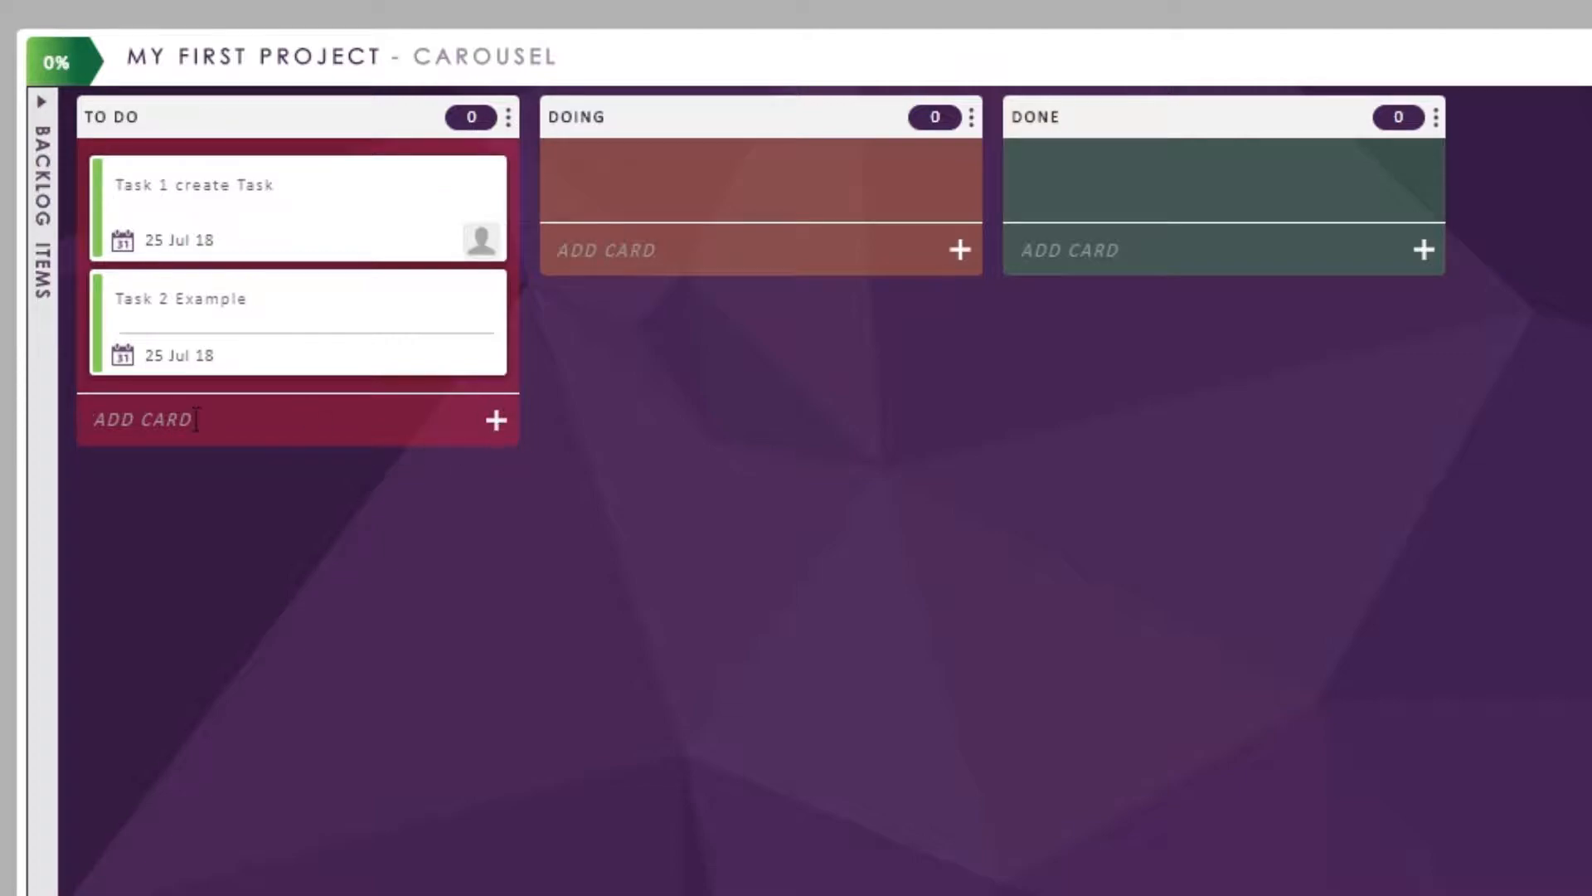
click(196, 419)
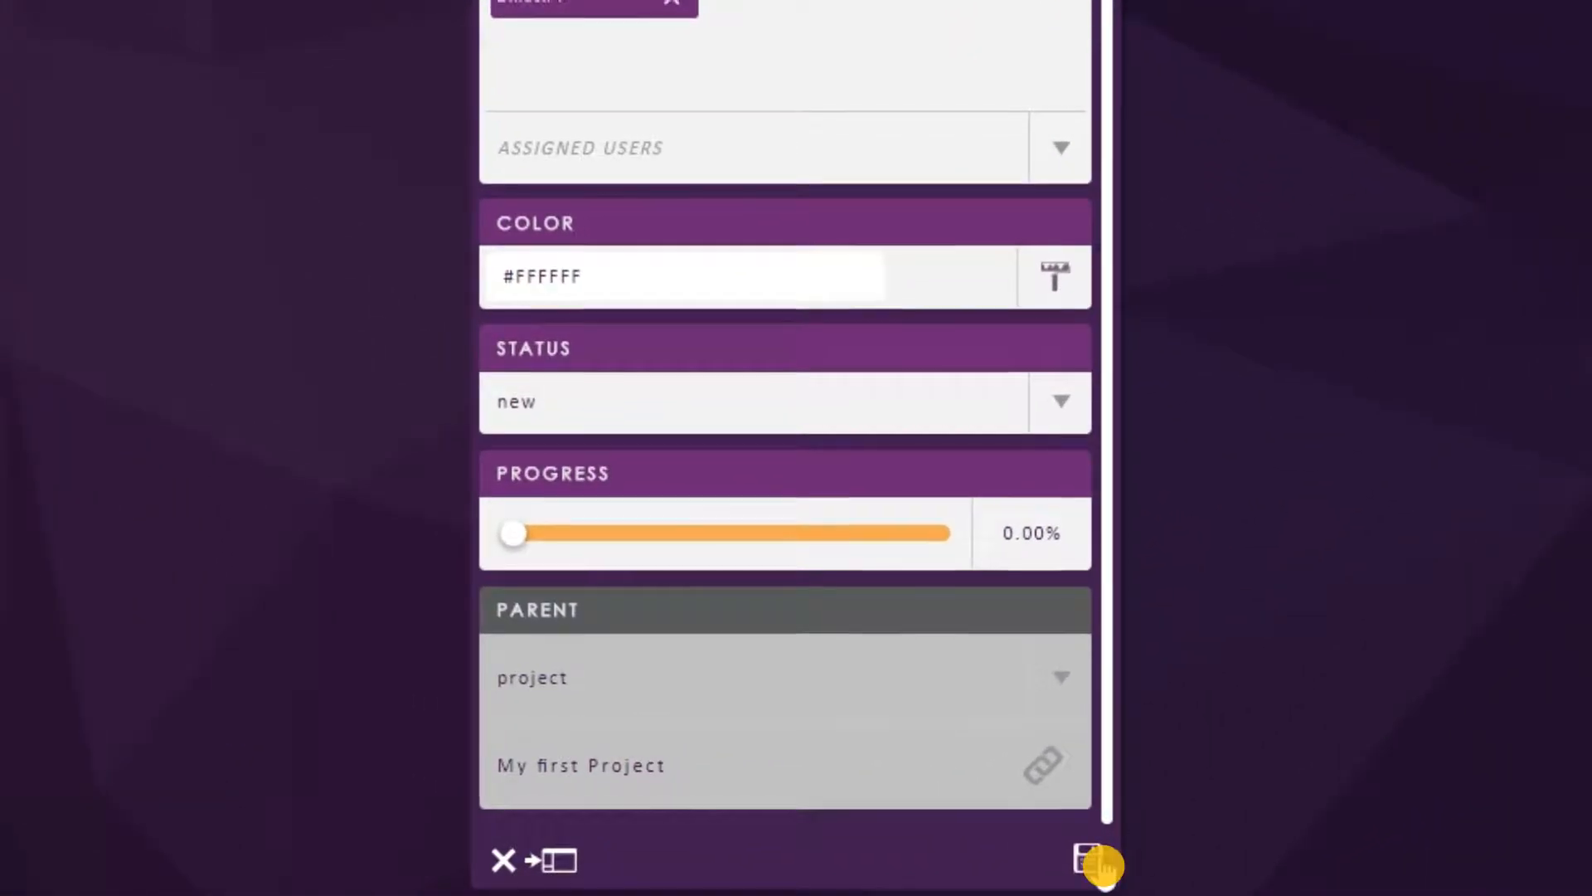
click(945, 786)
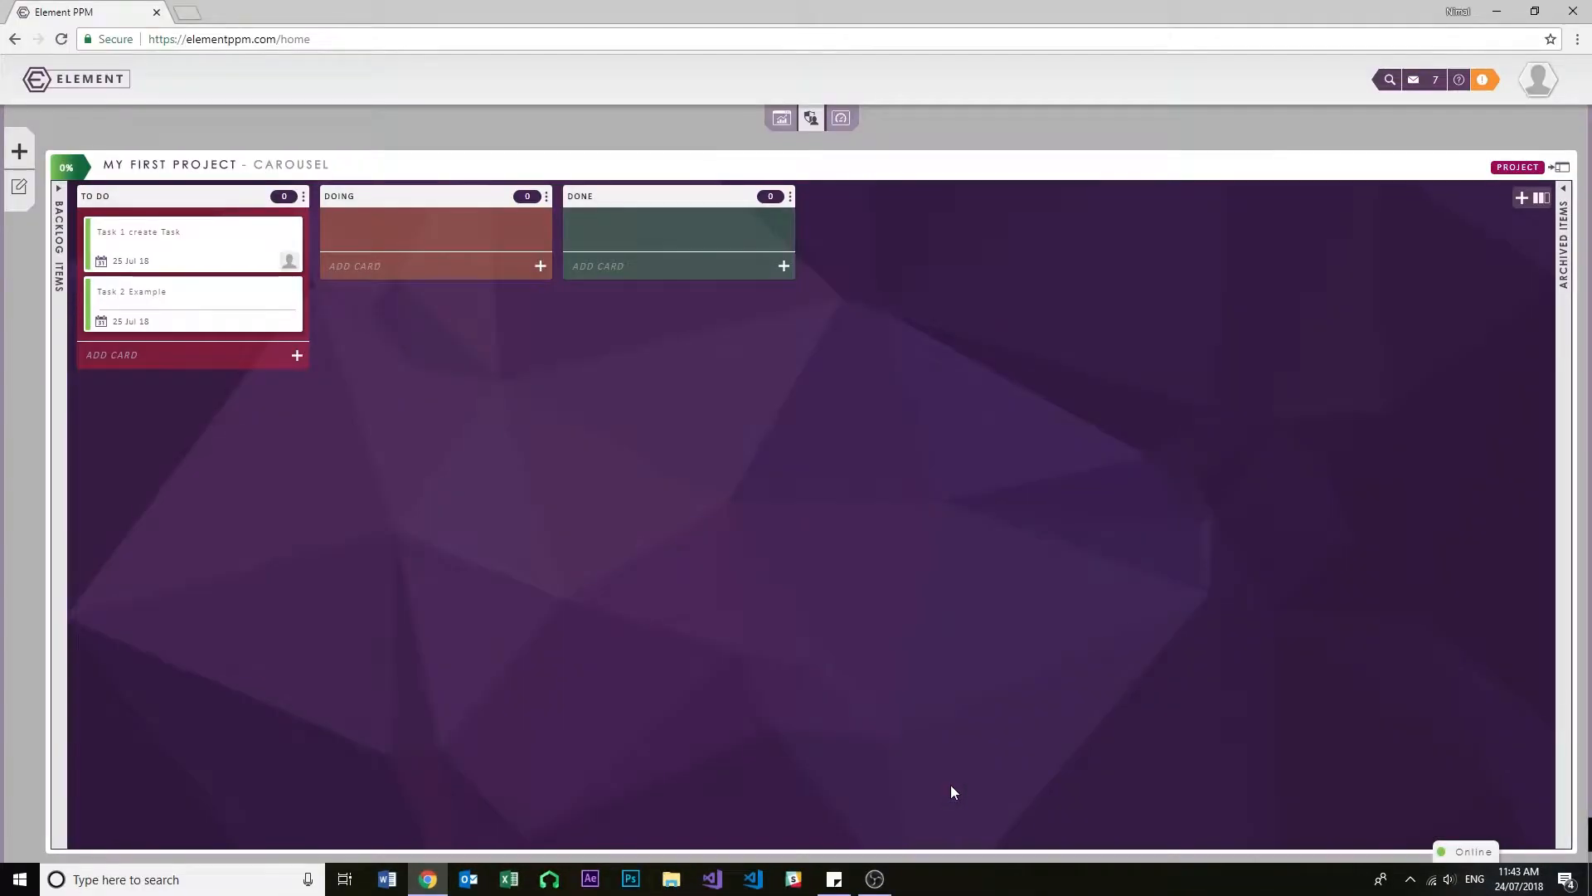
- Add a third card named "Task 3" to the To Do column
click(93, 345)
text(Task 3)
key(Return)
- Give the Task 3 card the description "This is Task 3" and assign the available user to it
click(125, 355)
click(650, 252)
text(This is Task 3)
click(802, 479)
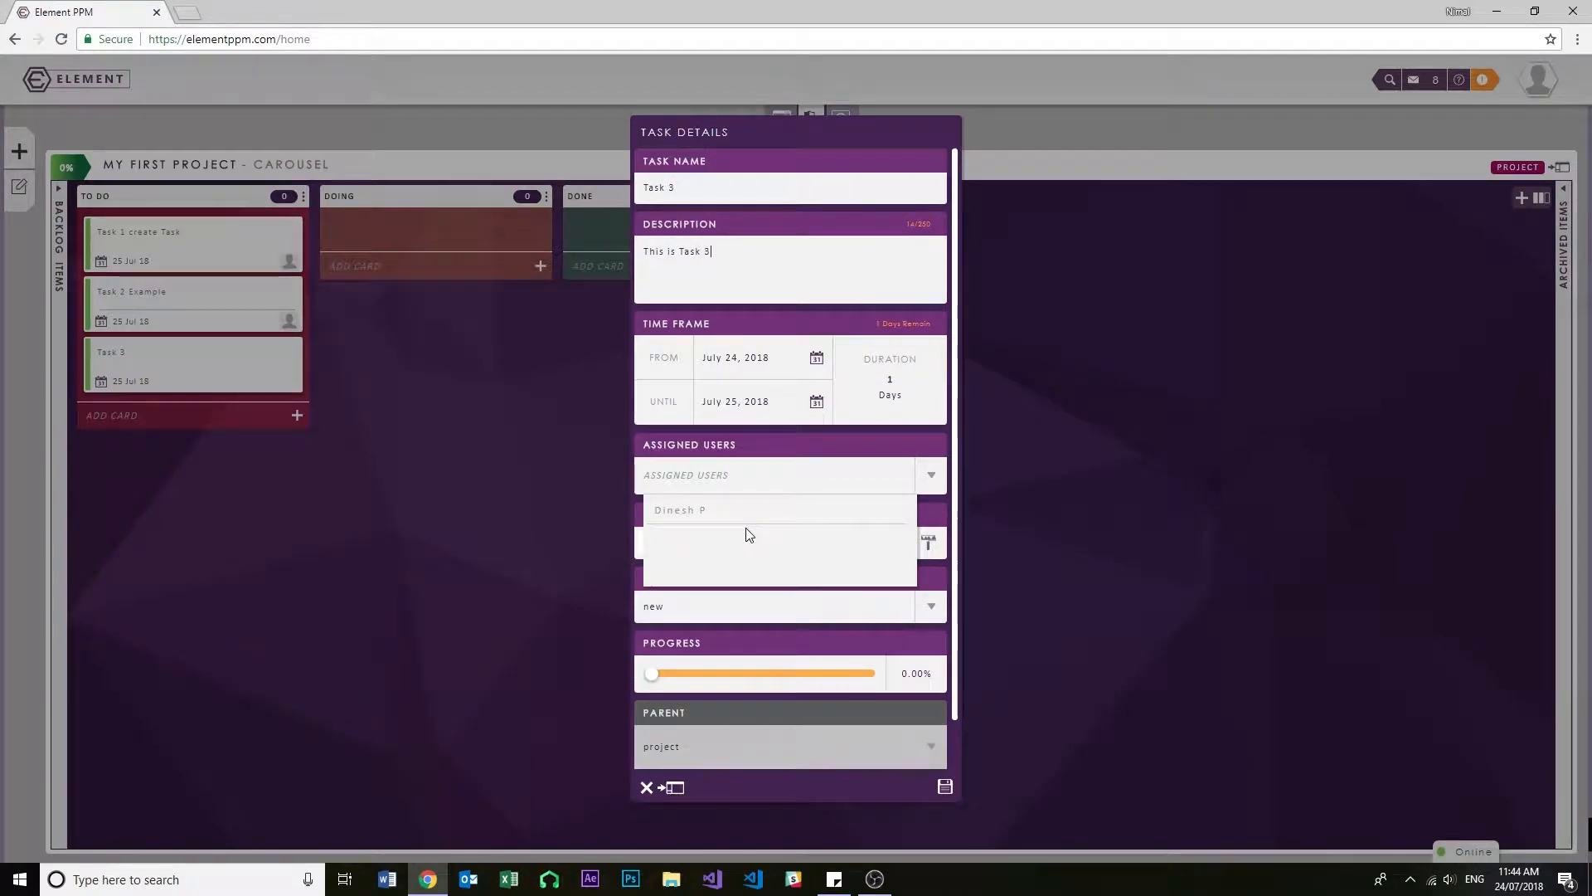
click(706, 368)
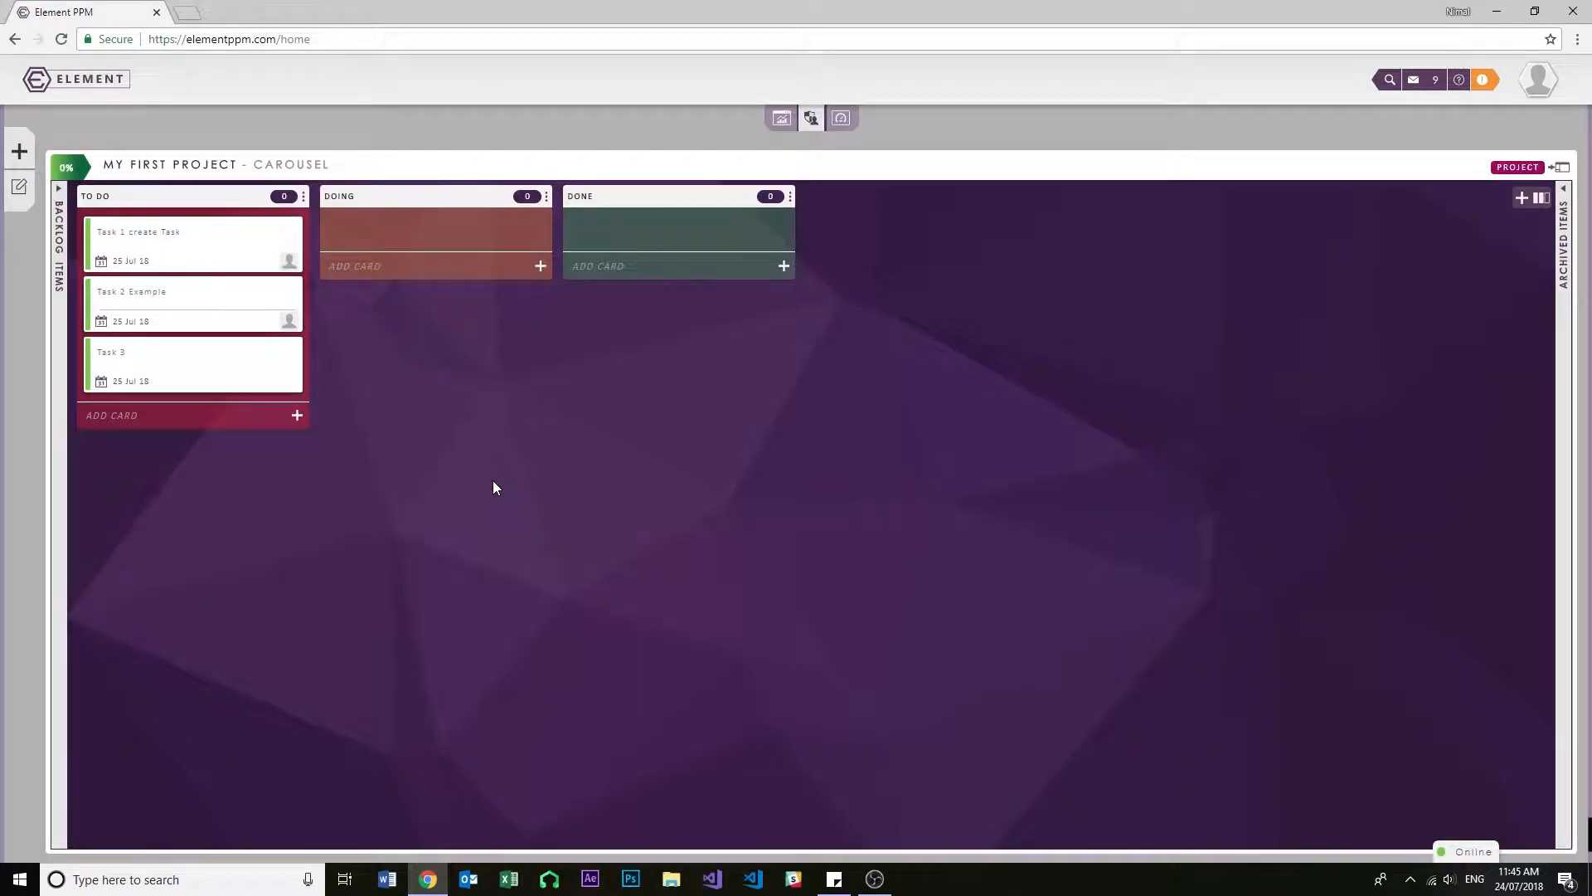
- Link the To Do column to the status "new" and save the column settings
click(246, 248)
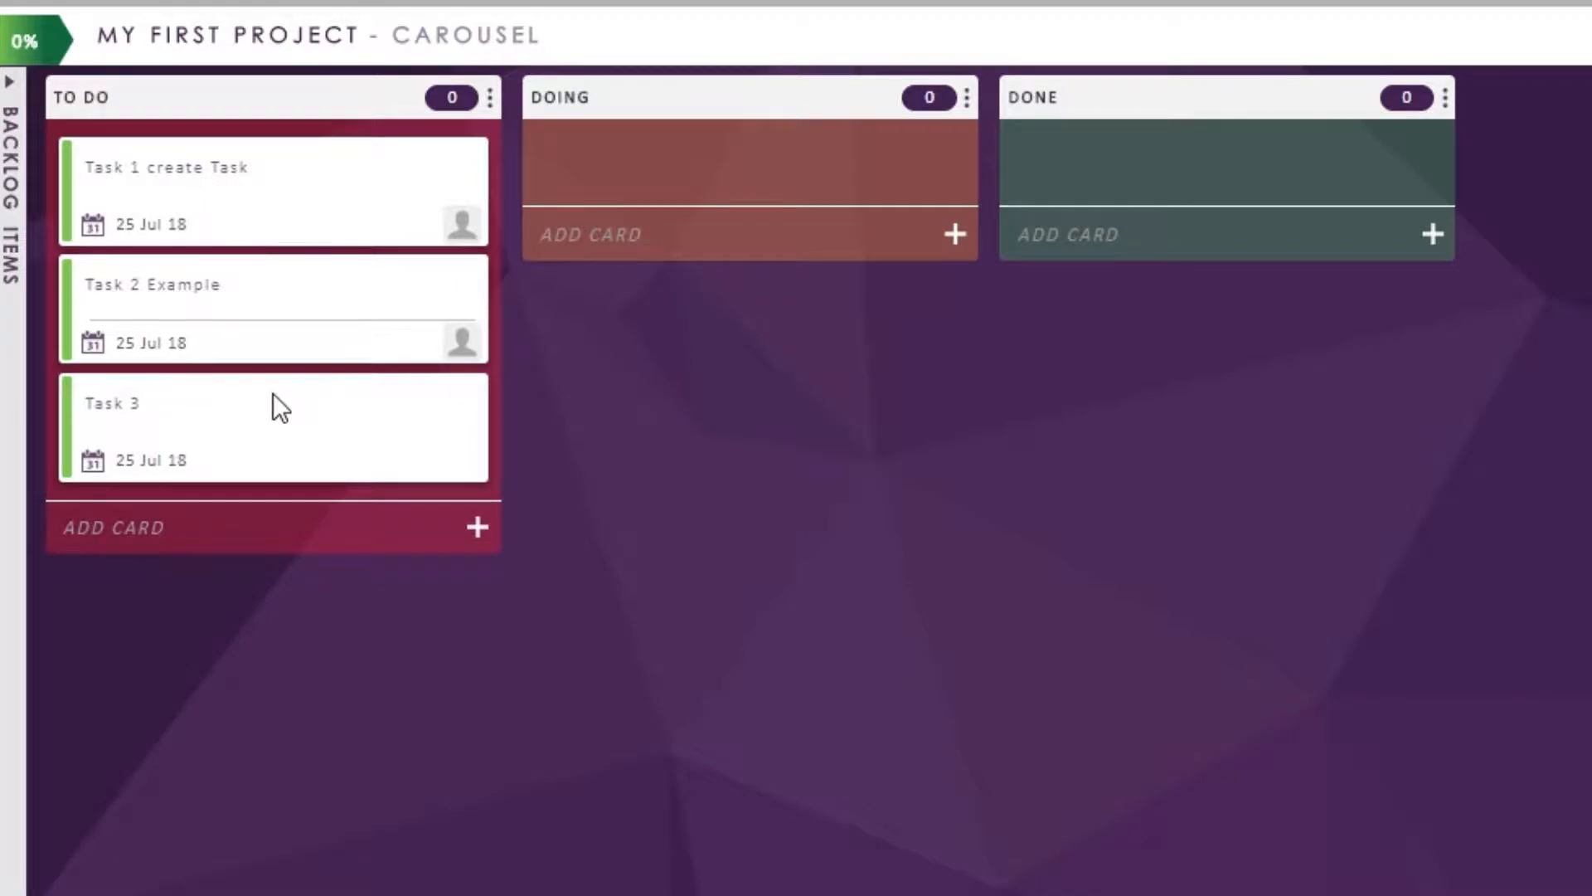
click(490, 101)
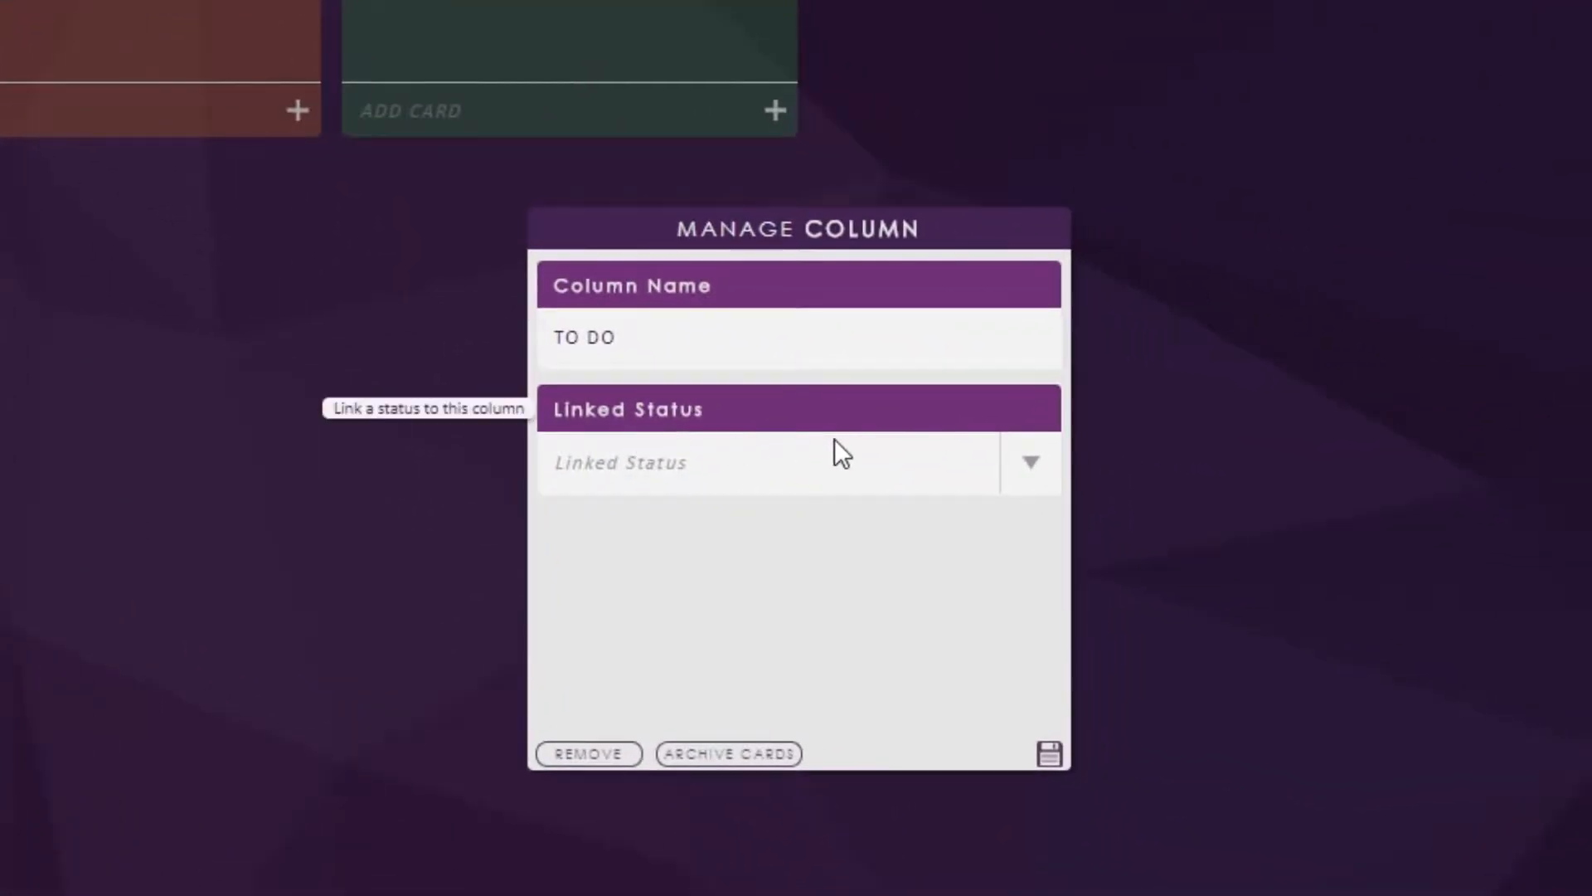
click(1036, 466)
click(665, 531)
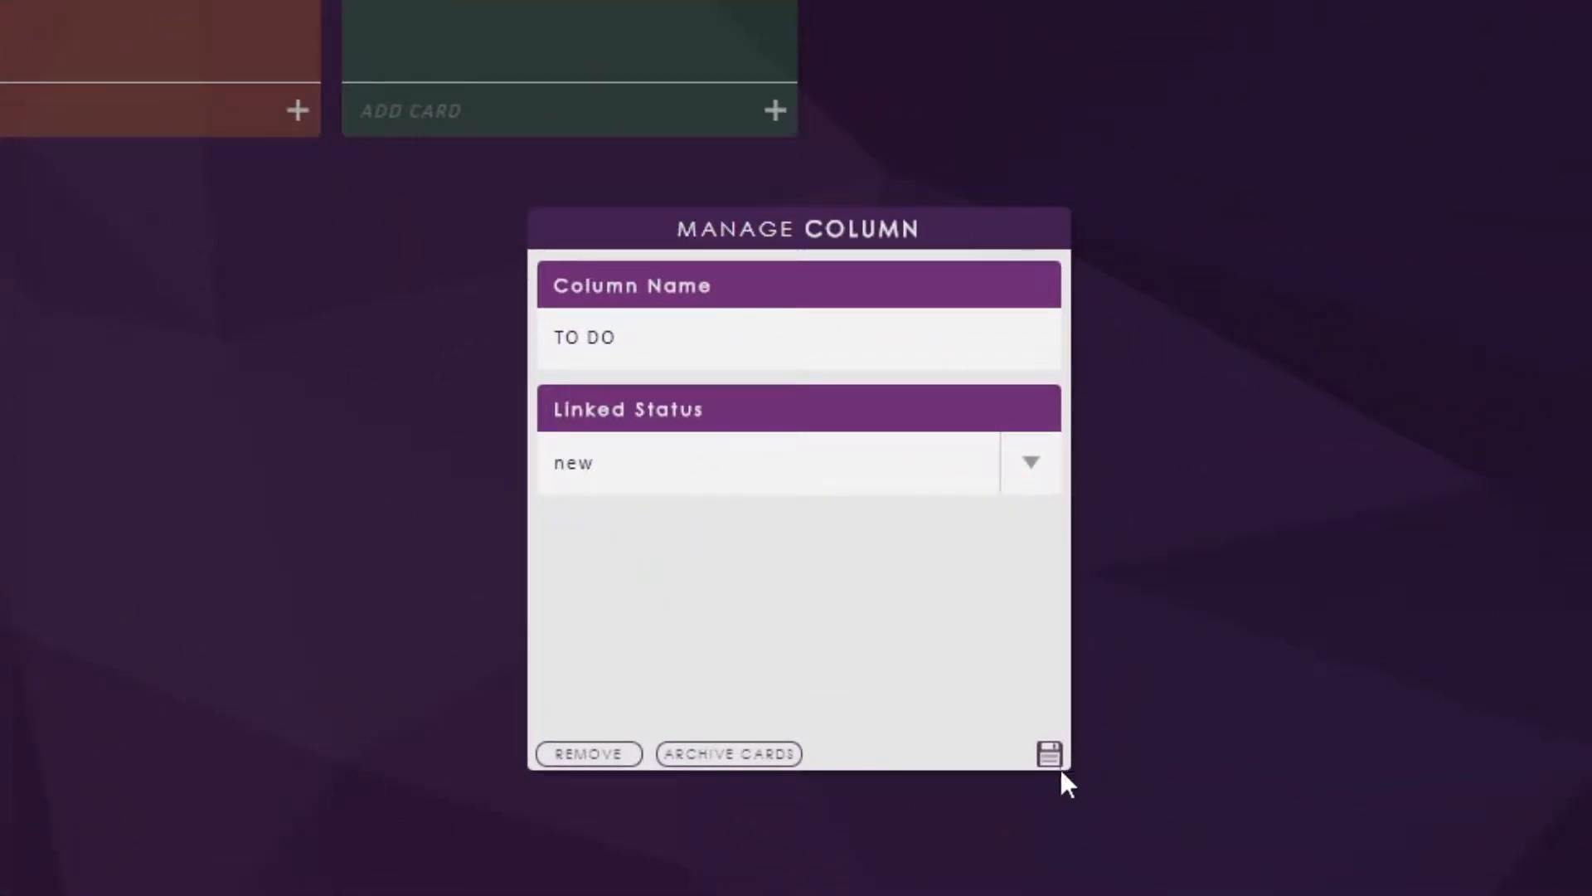
click(1048, 753)
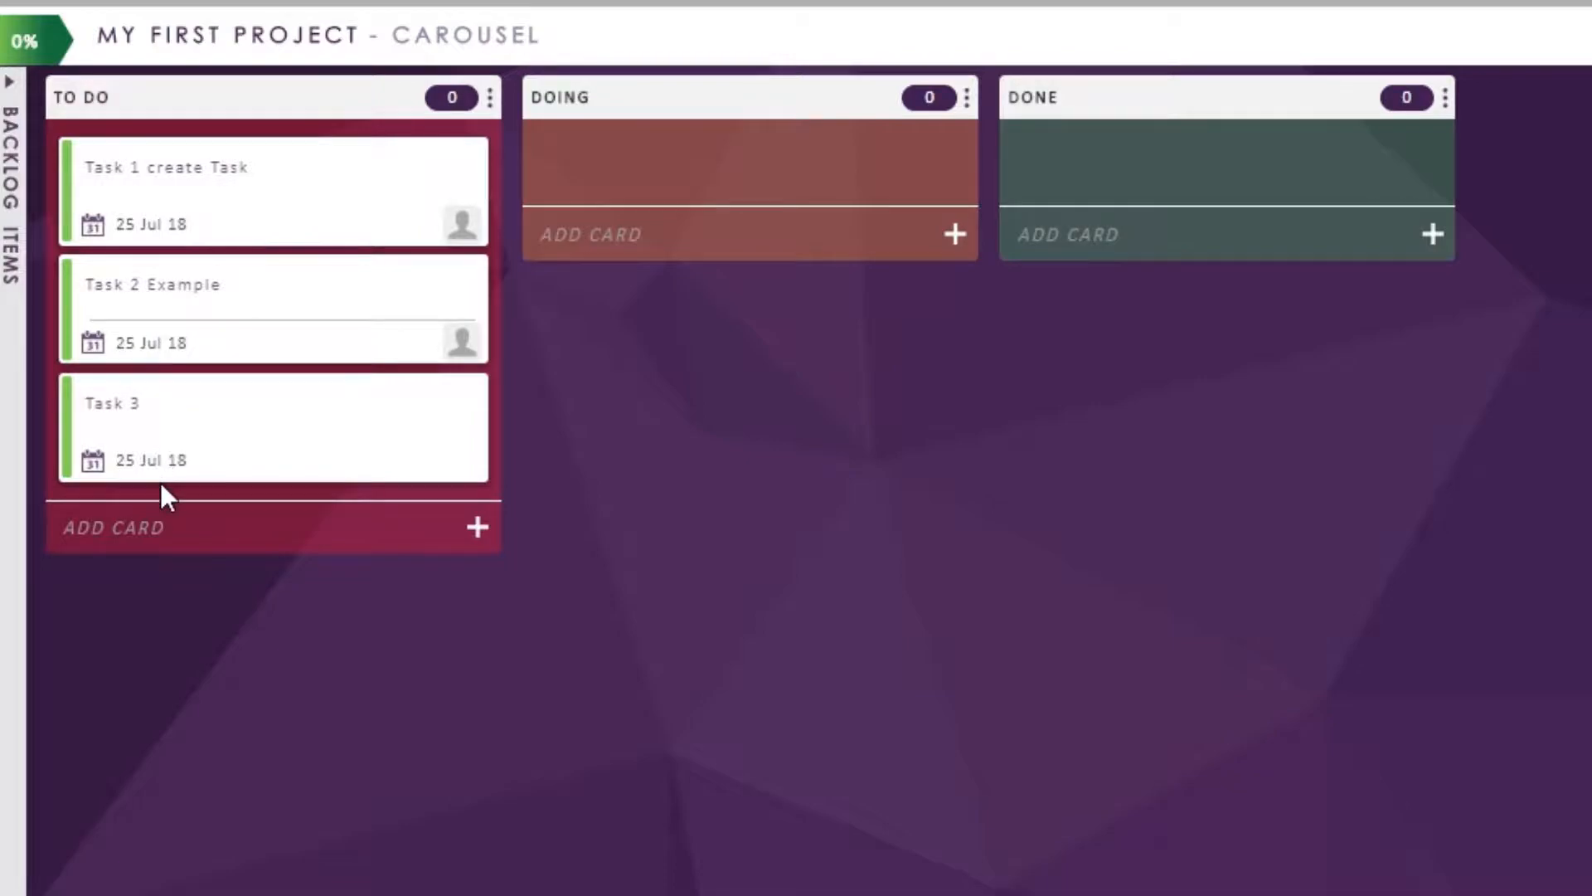
- Link the Doing column to the status "active" and save the column settings
click(812, 101)
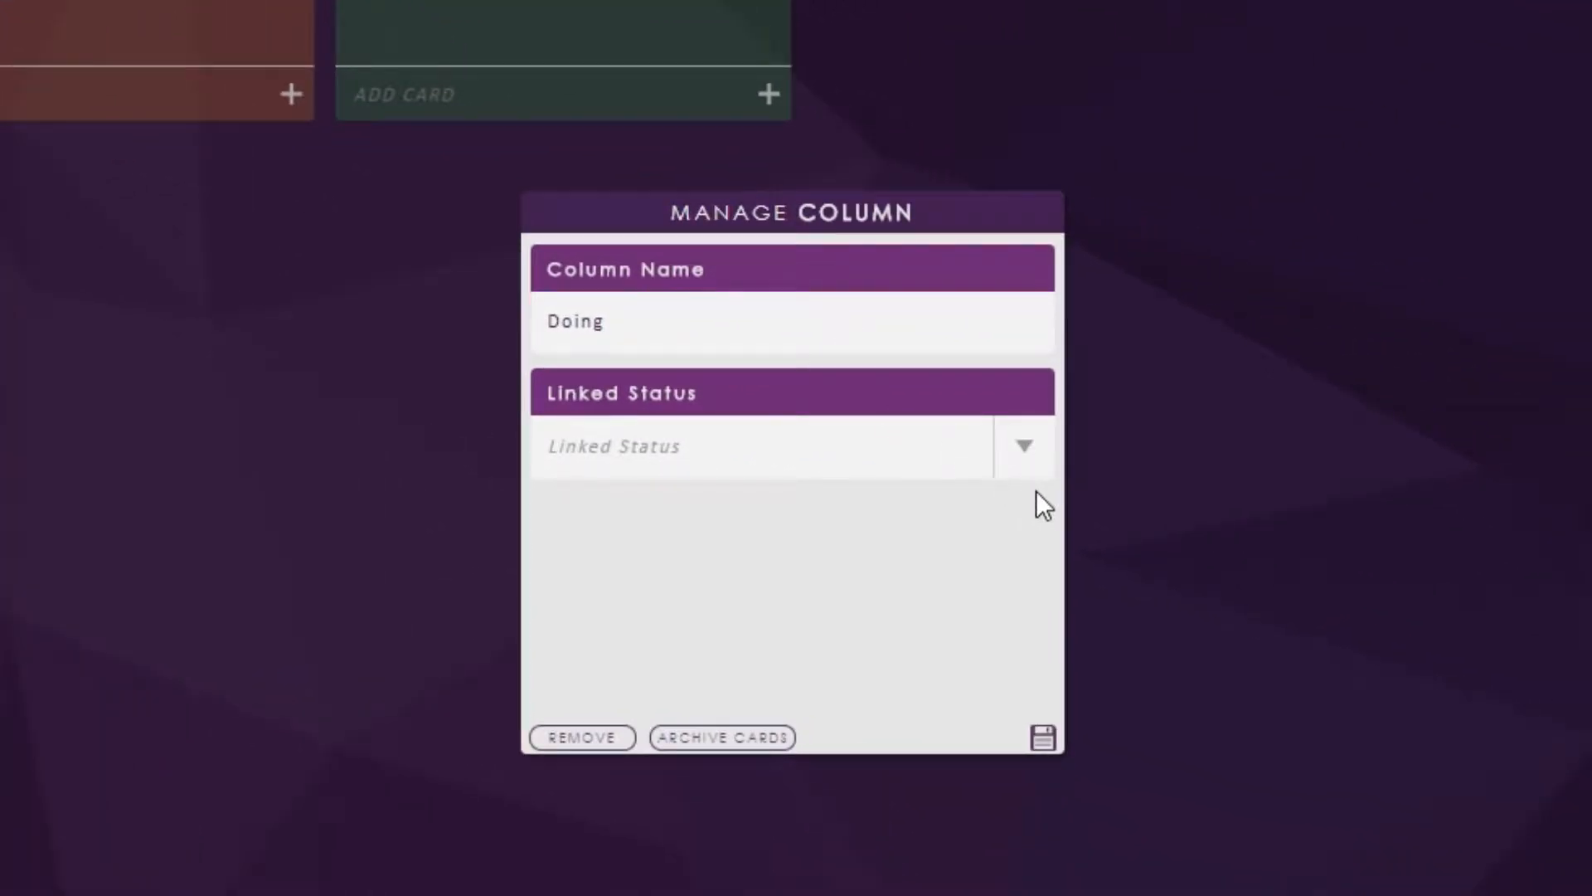
click(1038, 455)
click(609, 572)
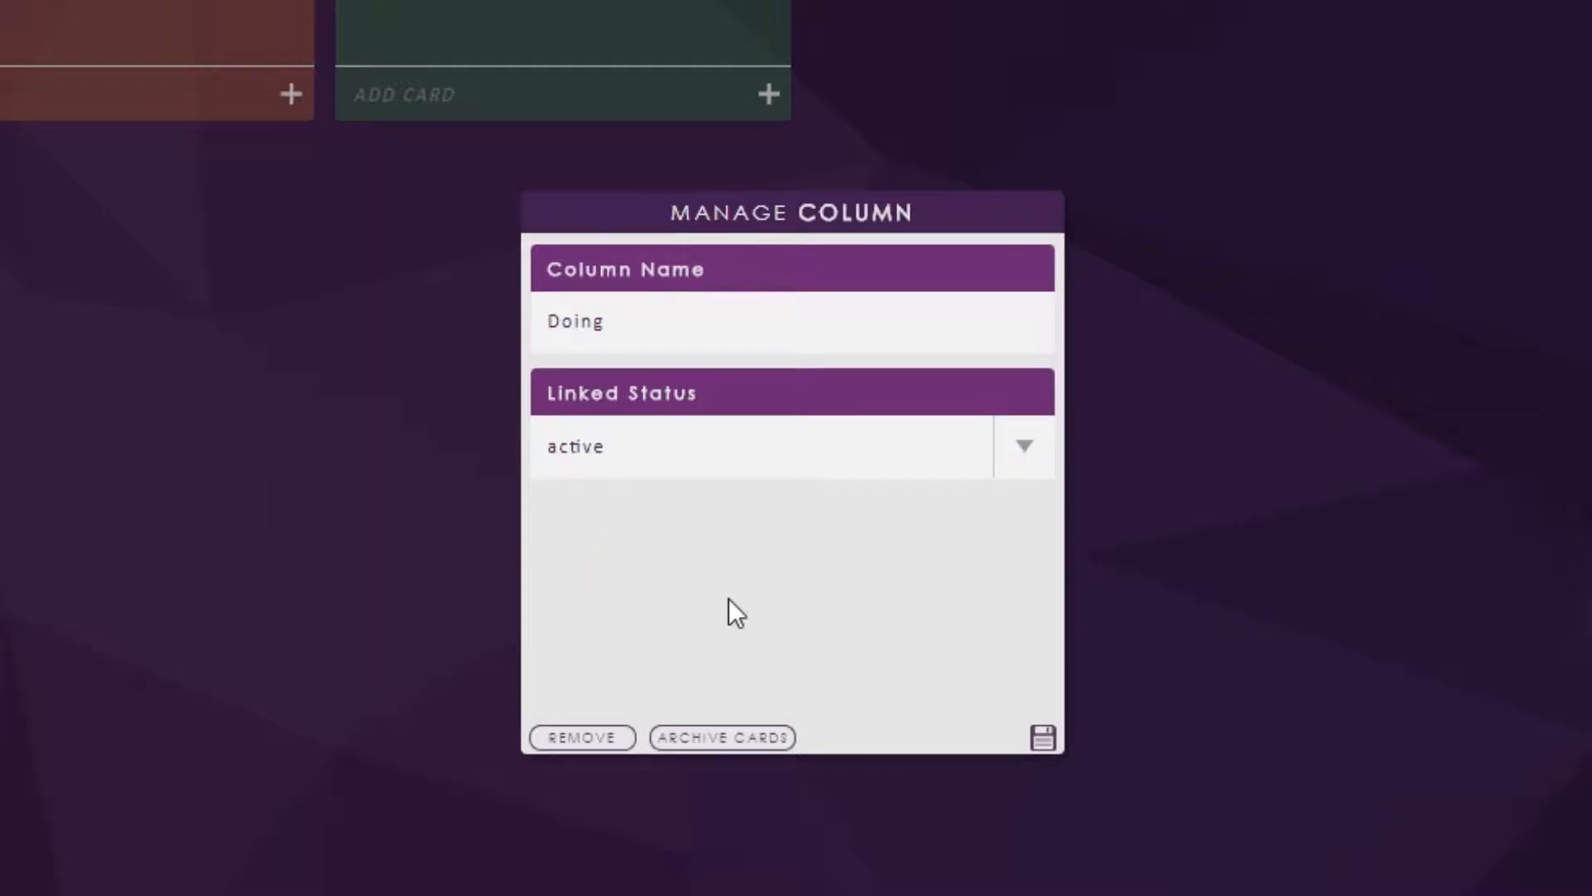
click(1046, 736)
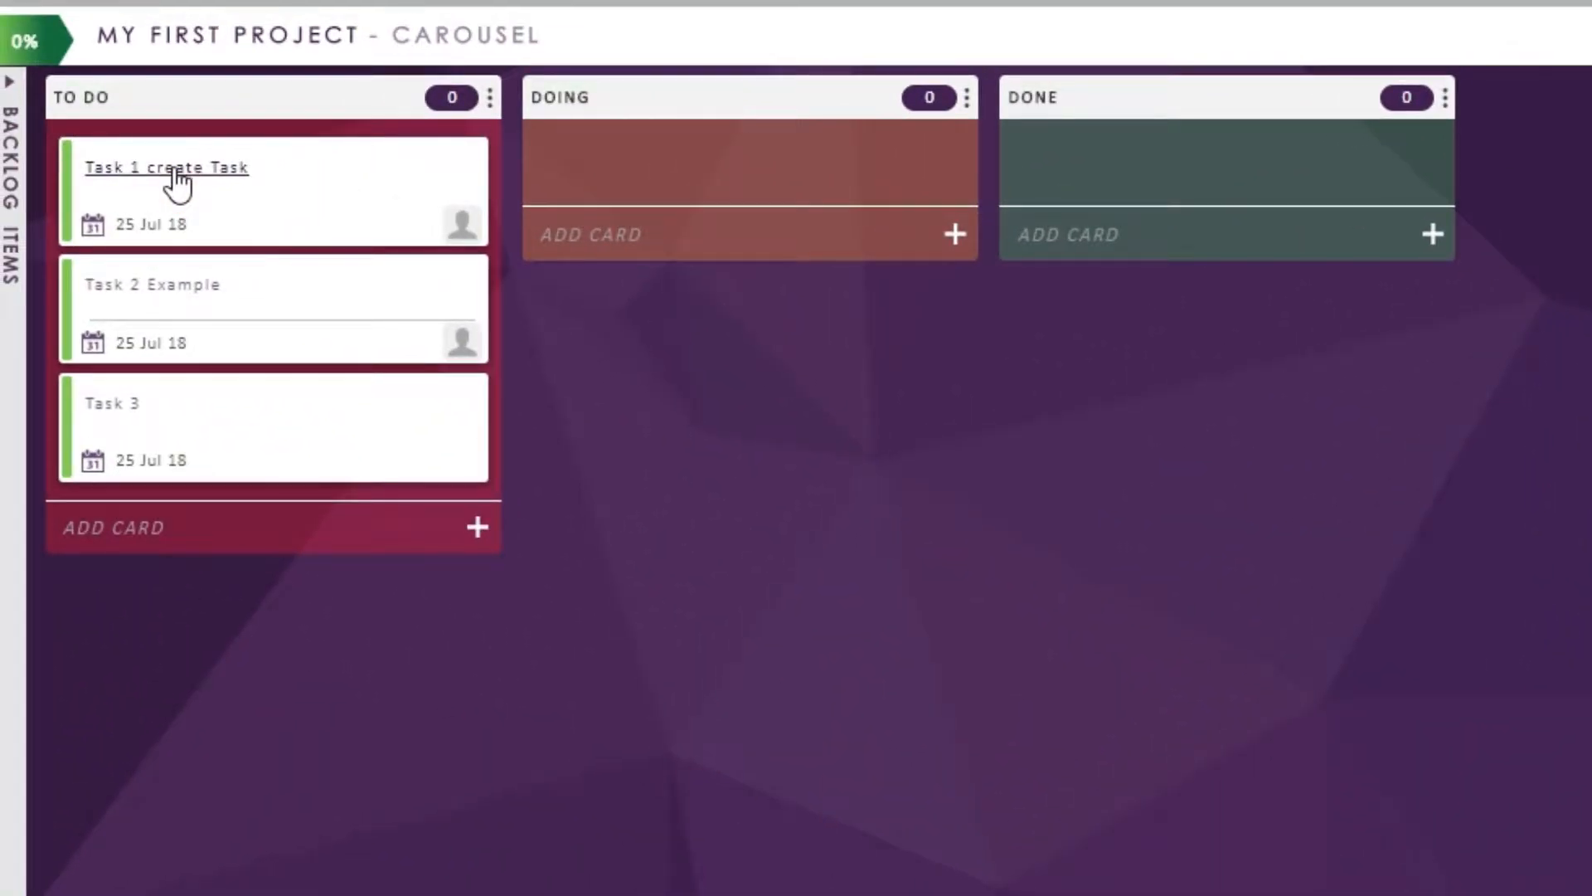
- Move the Task 1 card from To Do to Doing and check the status in its details
drag(176, 183, 688, 204)
click(643, 170)
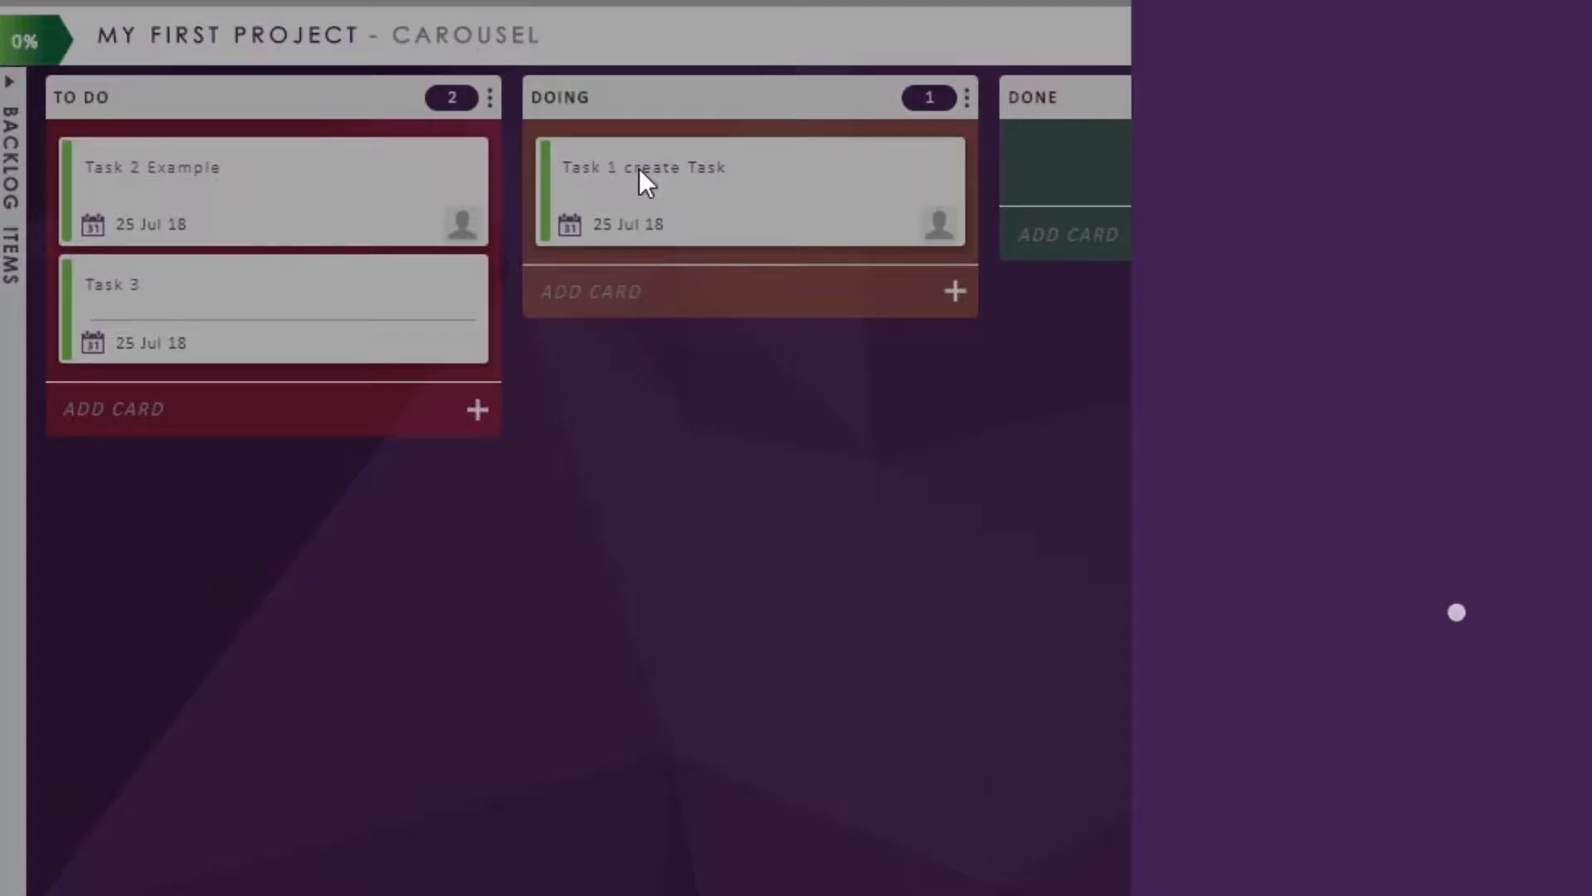
scroll(902, 814, down, 3)
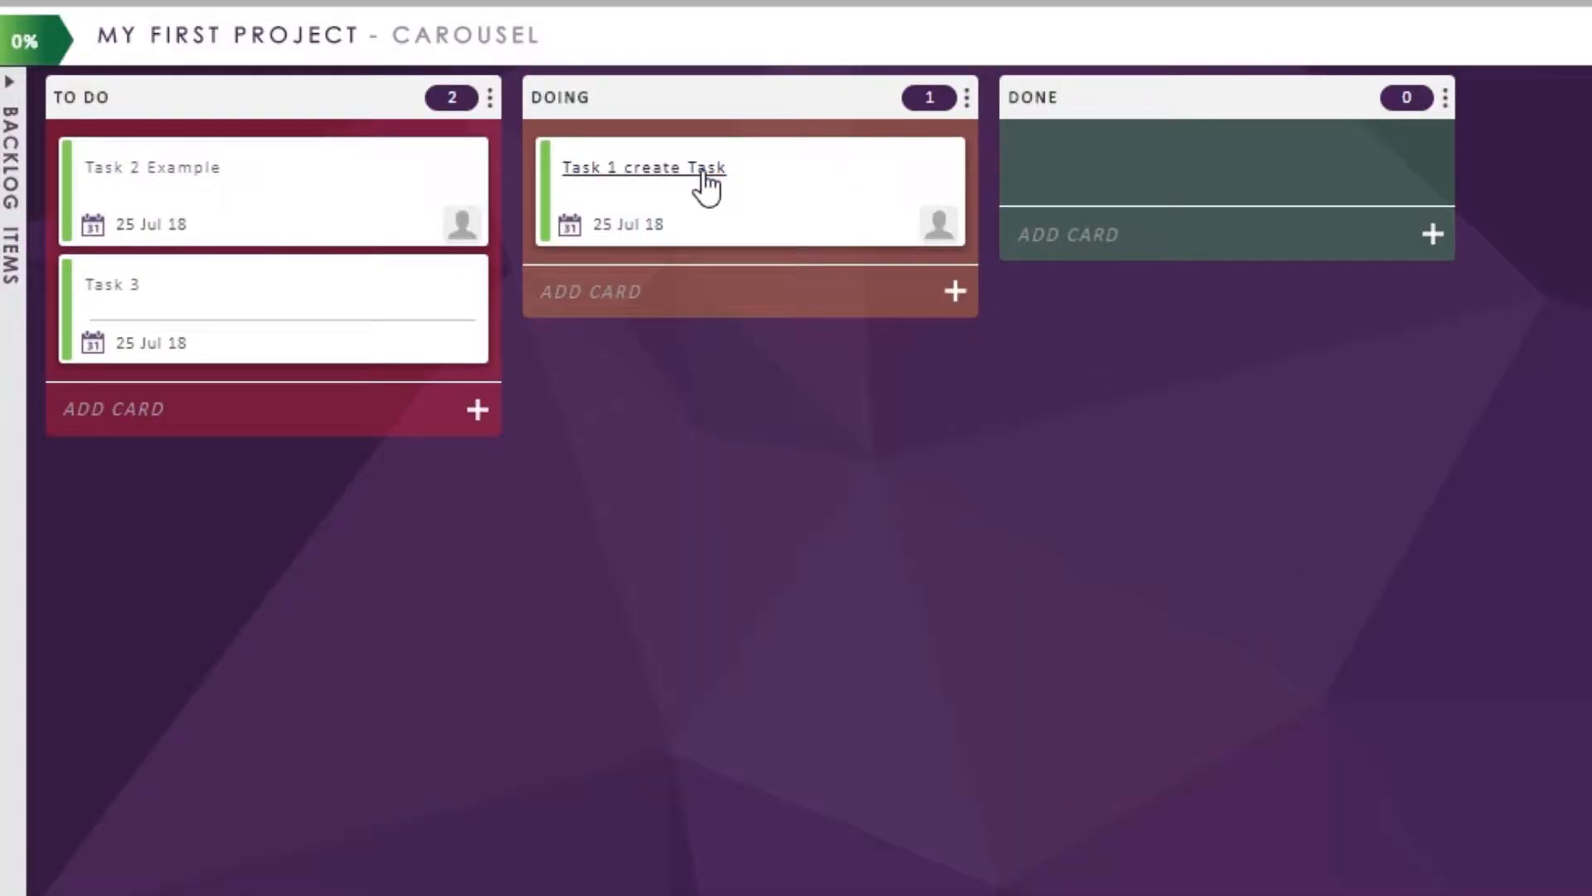
- Move the Task 1 card back to the To Do column and check the status in its details
drag(707, 184, 242, 185)
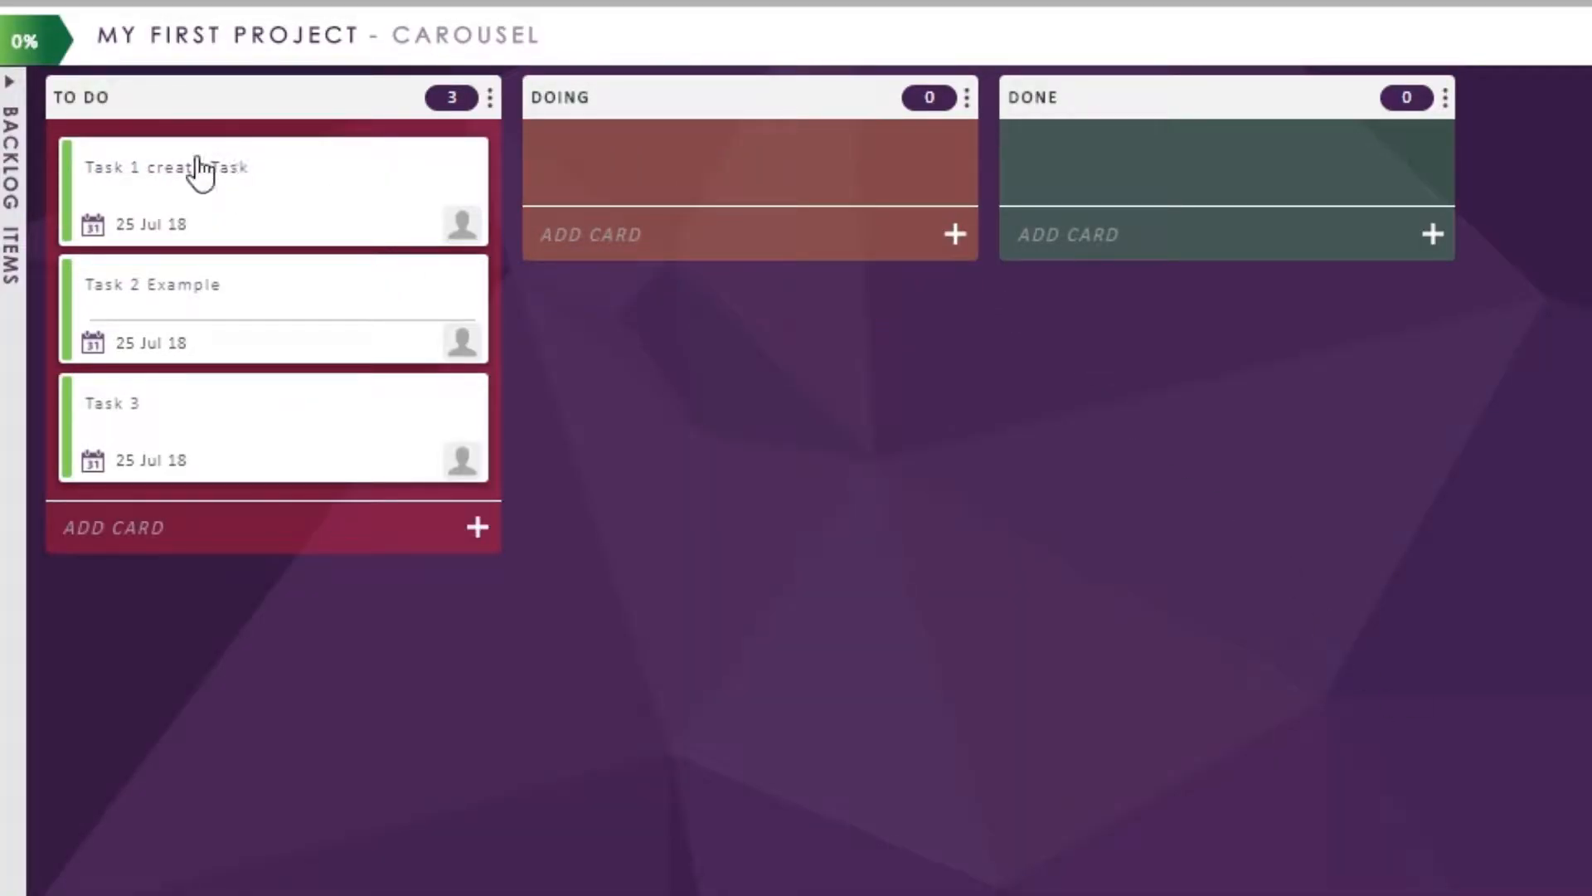
click(199, 168)
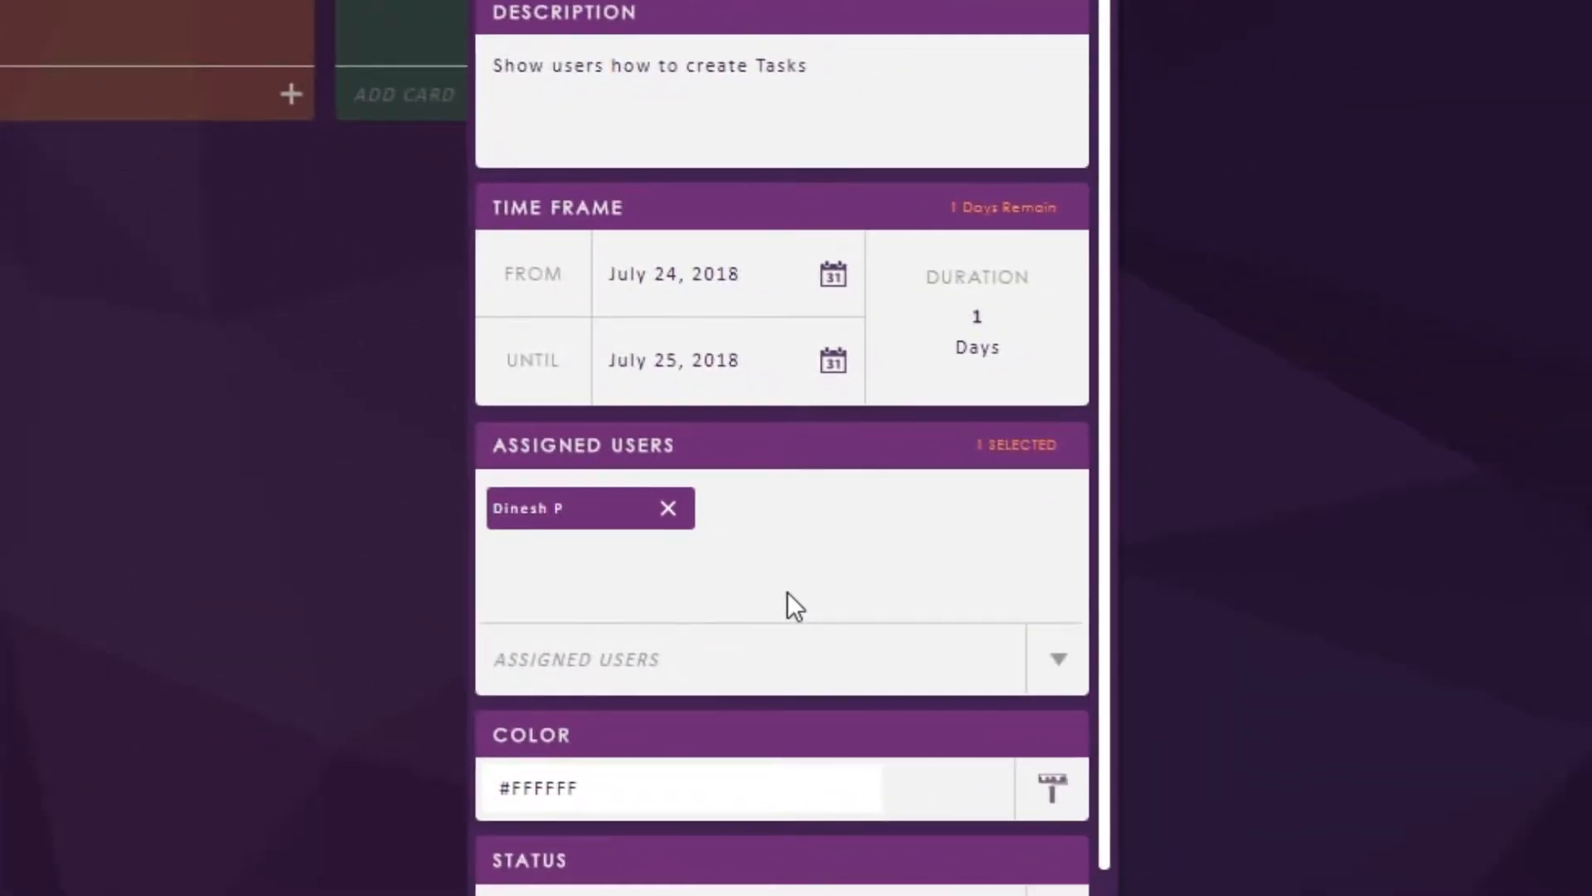
scroll(788, 590, down, 3)
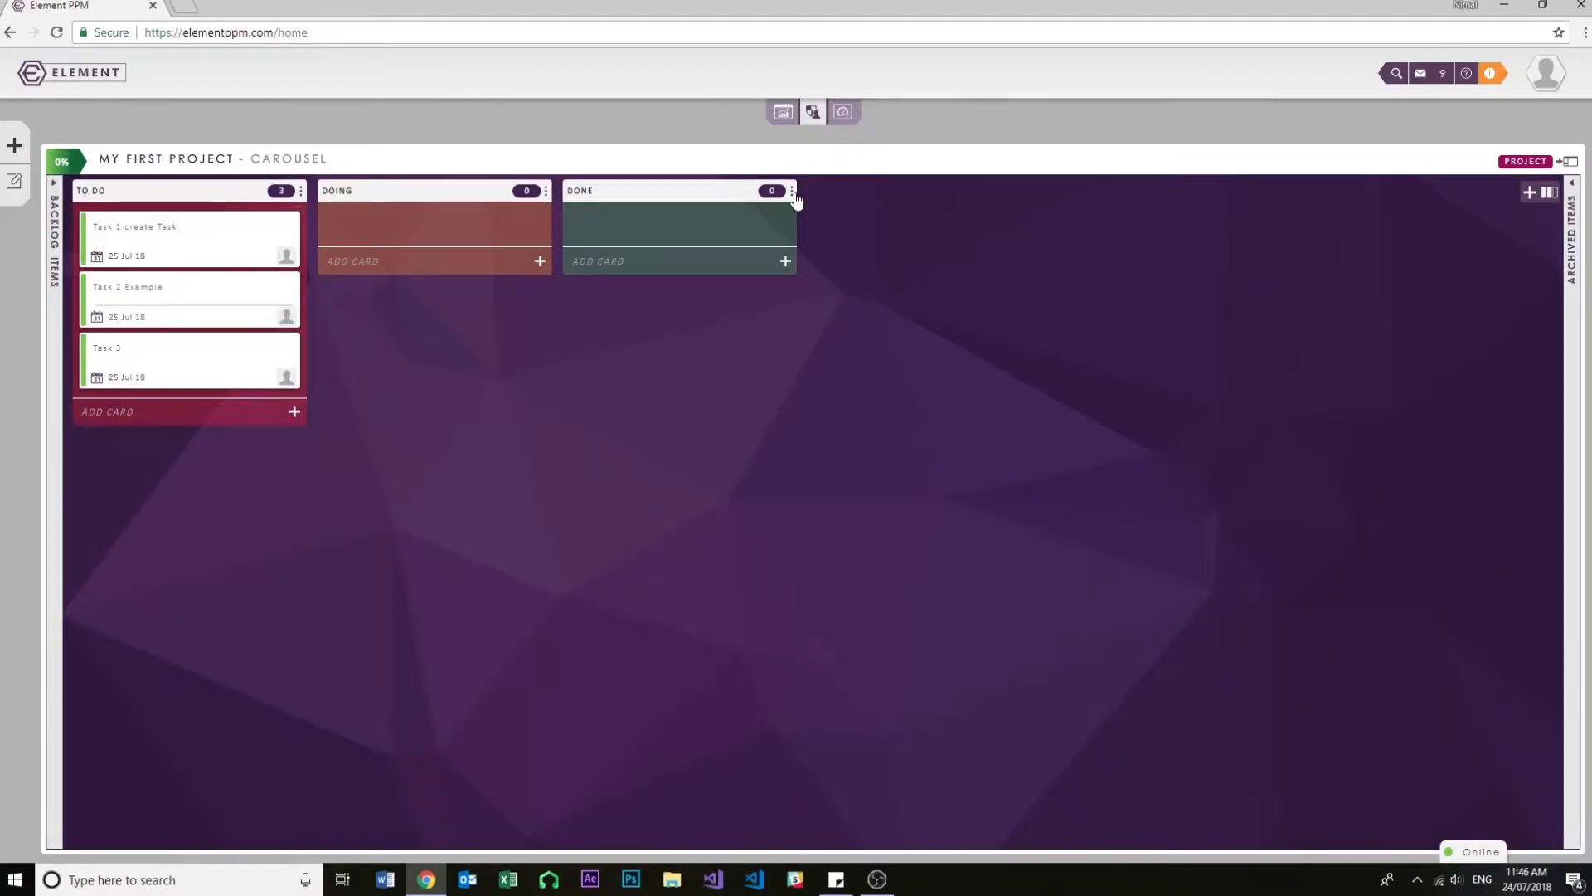
- Link the Done column to the status "completed" and save the column settings
click(792, 191)
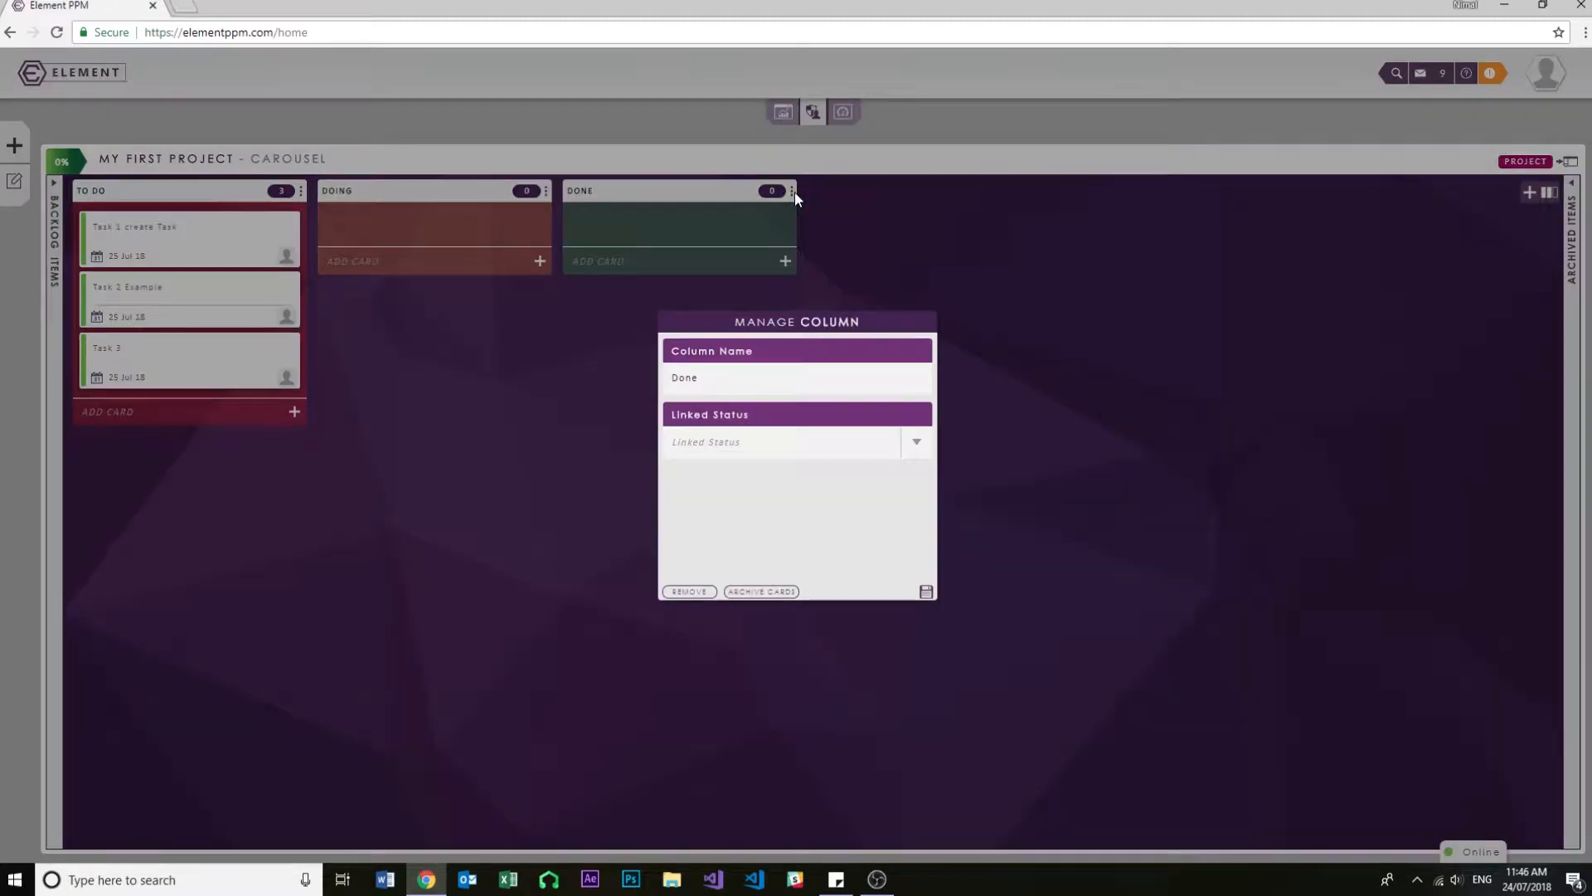
click(917, 444)
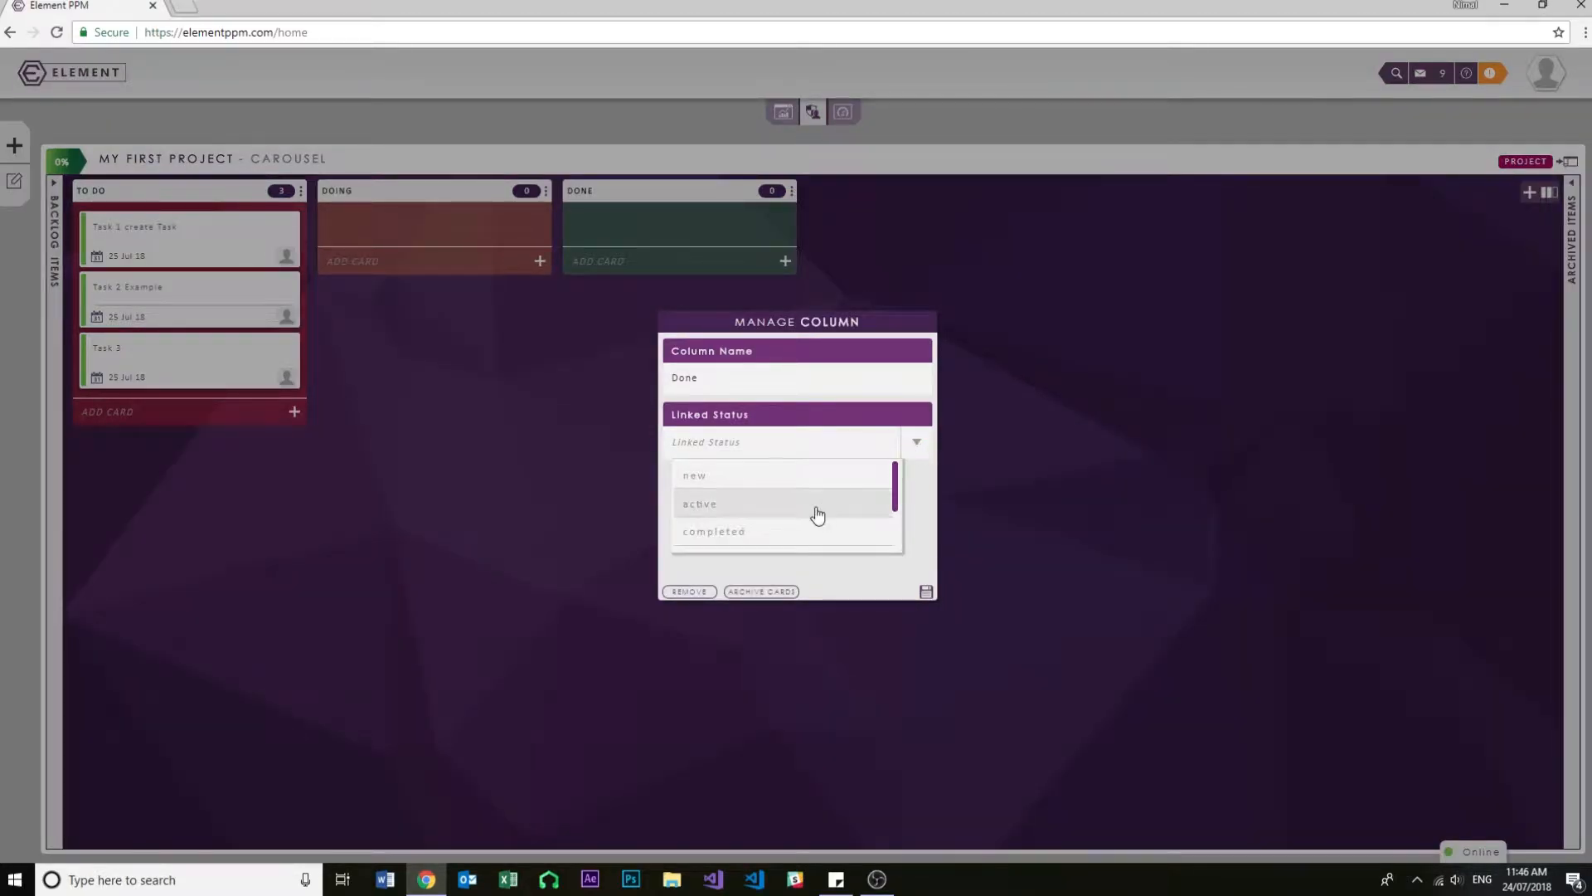
click(763, 535)
click(928, 592)
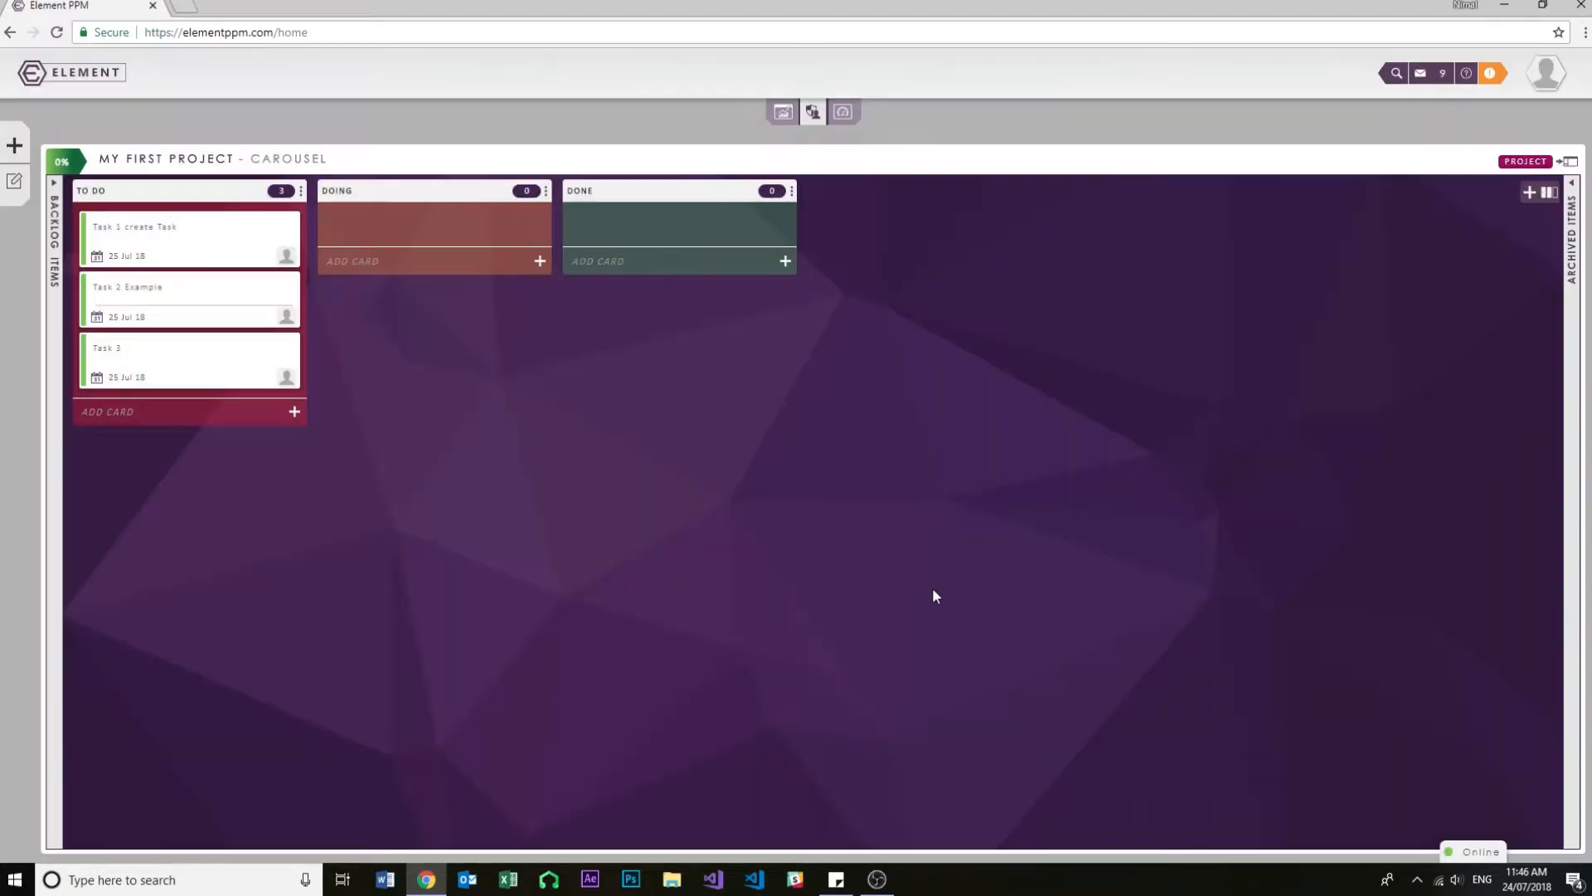
- Move the Task 2 Example card from To Do to Done and check the status in its details
drag(141, 295, 630, 223)
click(592, 231)
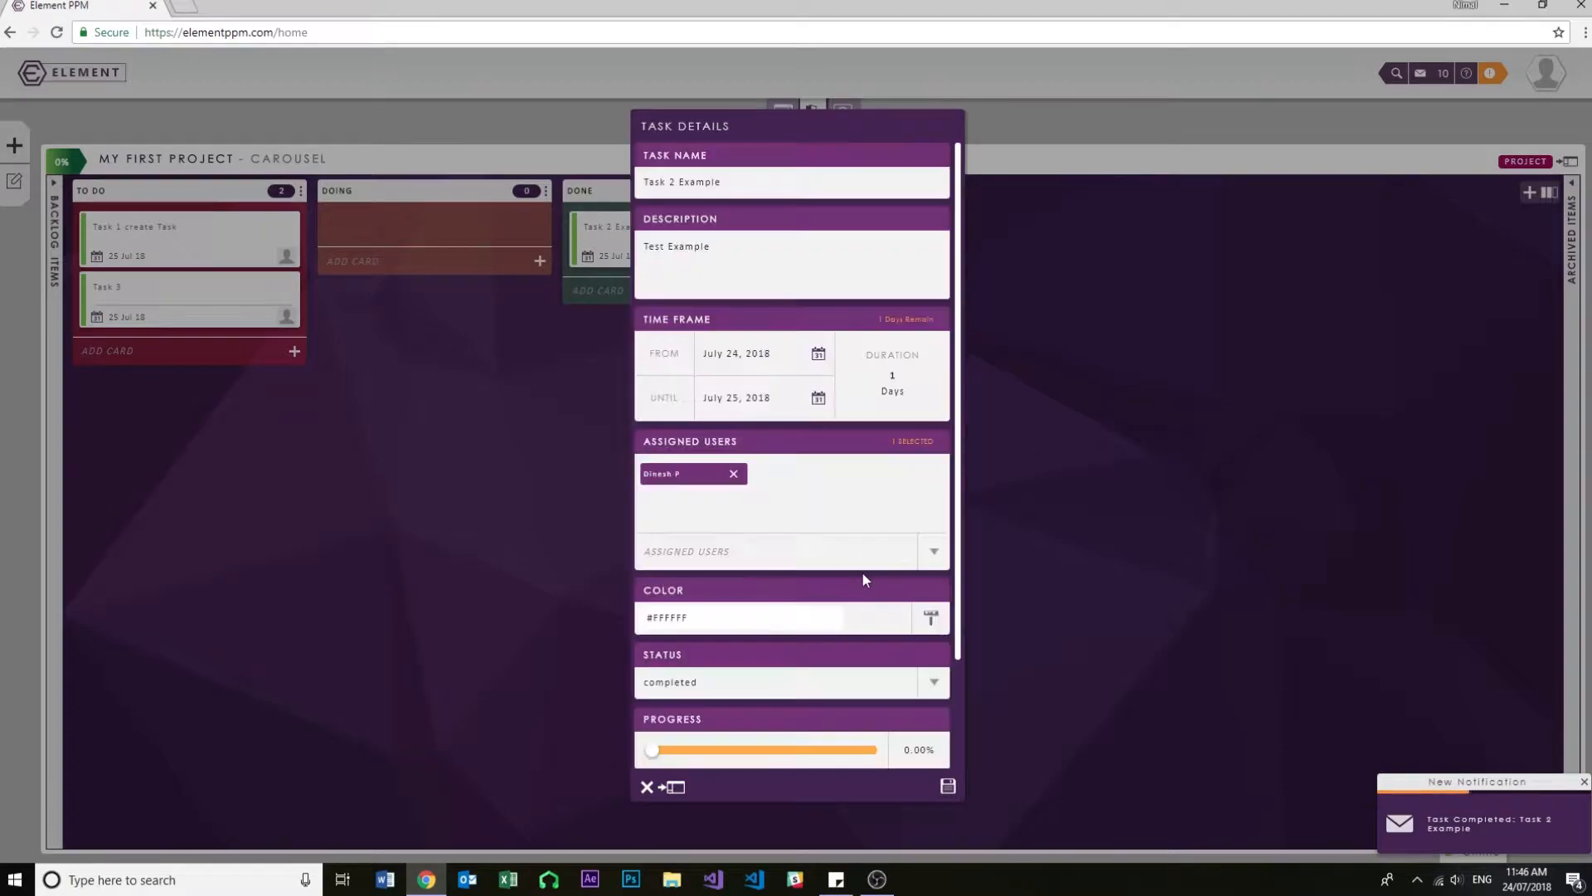
scroll(845, 519, down, 1)
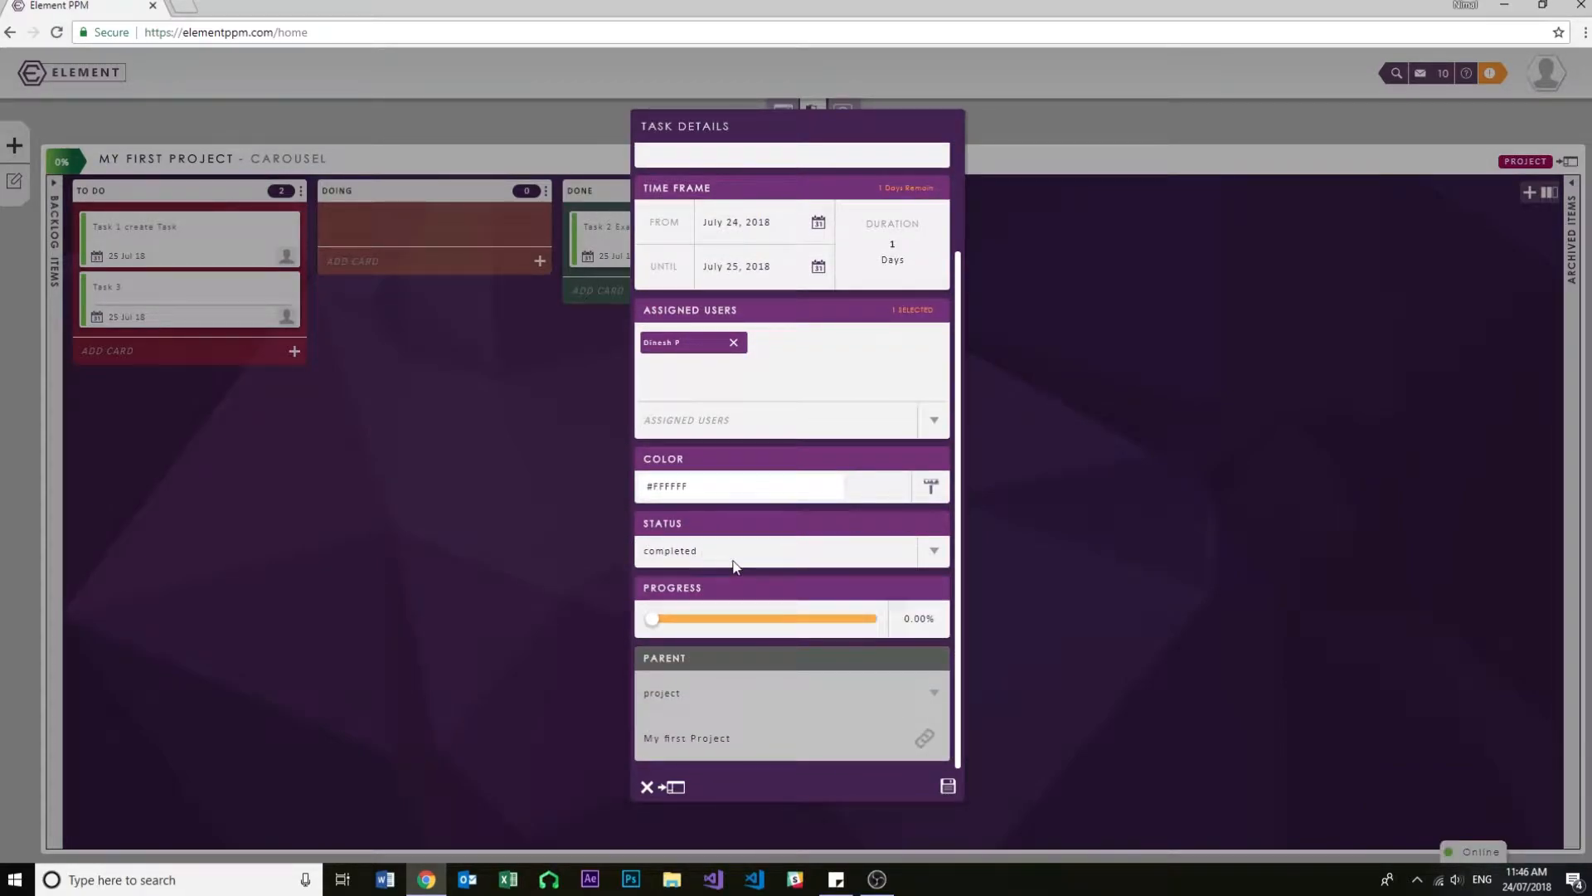
click(646, 786)
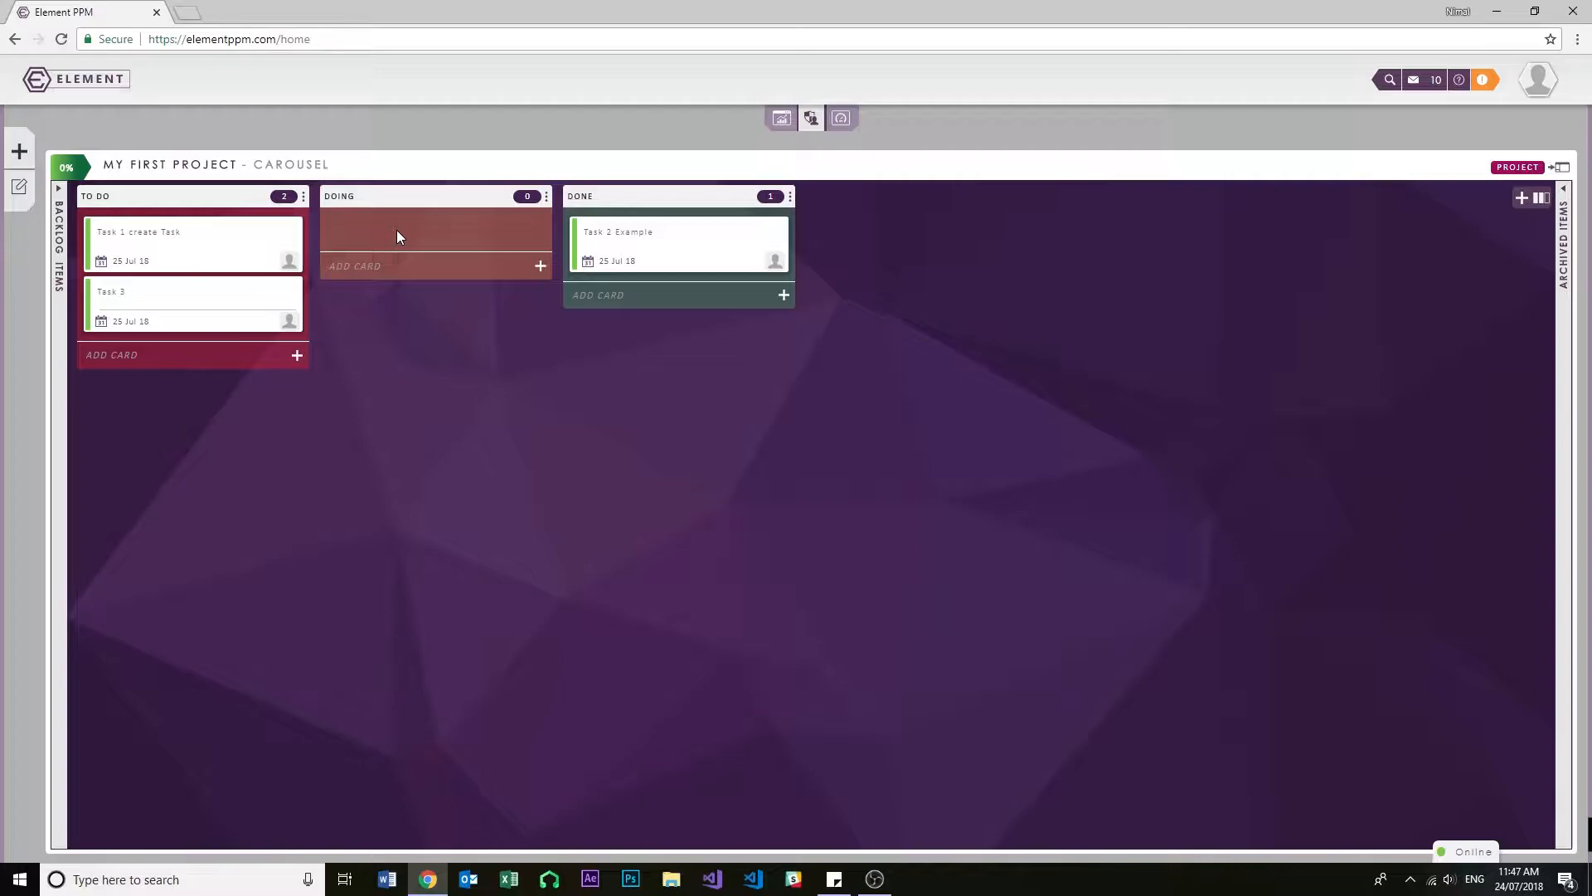
- Add three columns named Design, Build and Test to the project's board
click(1523, 206)
click(767, 460)
text(Design)
click(924, 518)
click(1519, 203)
click(771, 460)
text(Build)
click(924, 519)
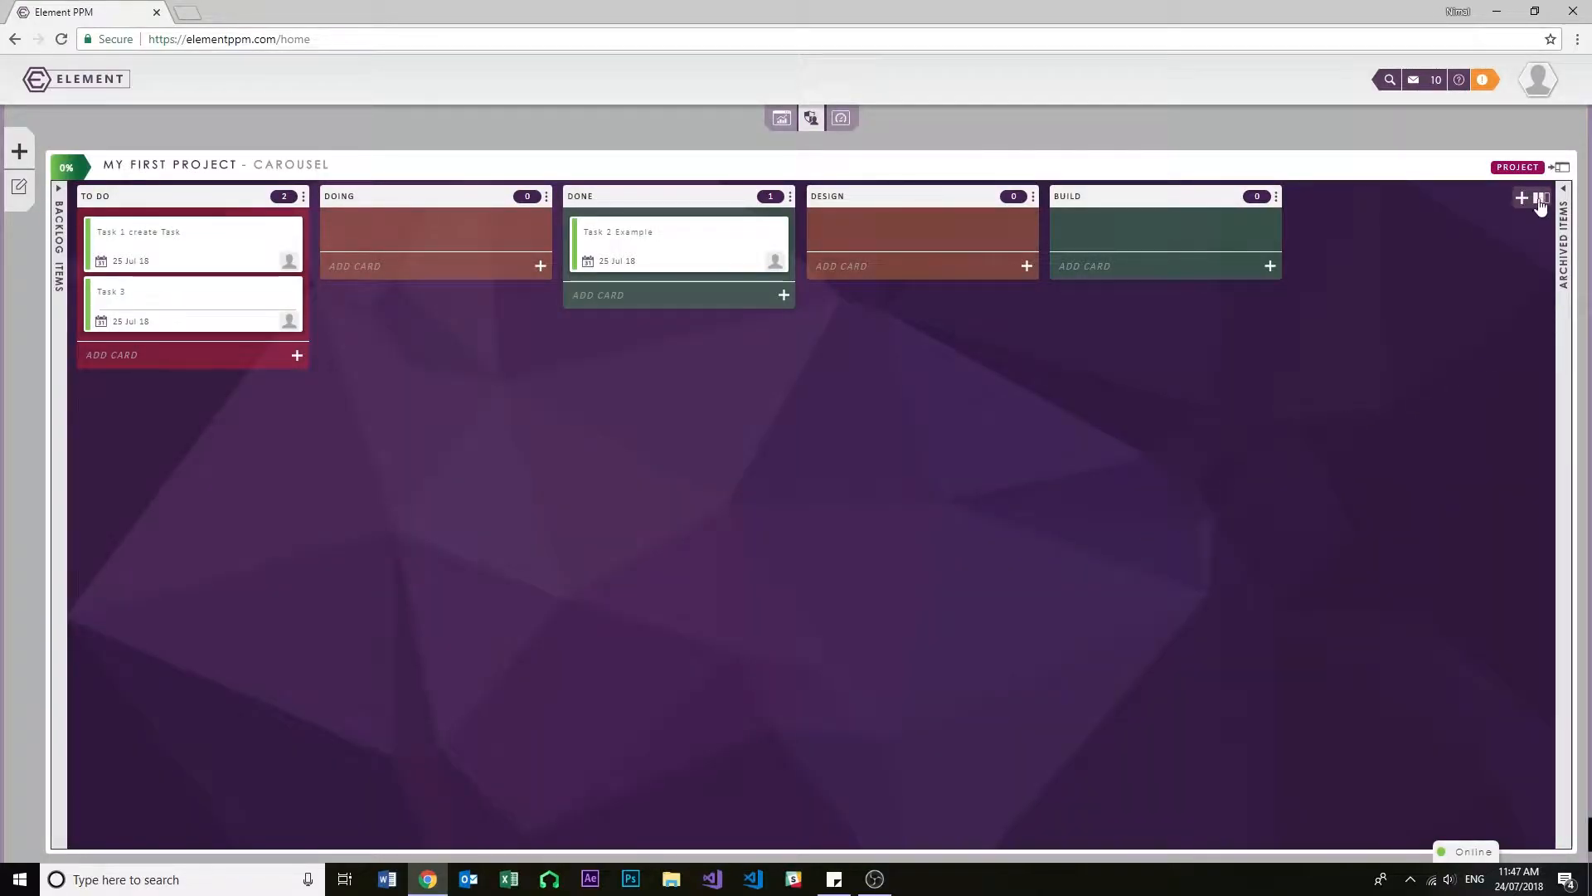
click(1523, 203)
click(772, 460)
text(Test)
click(924, 519)
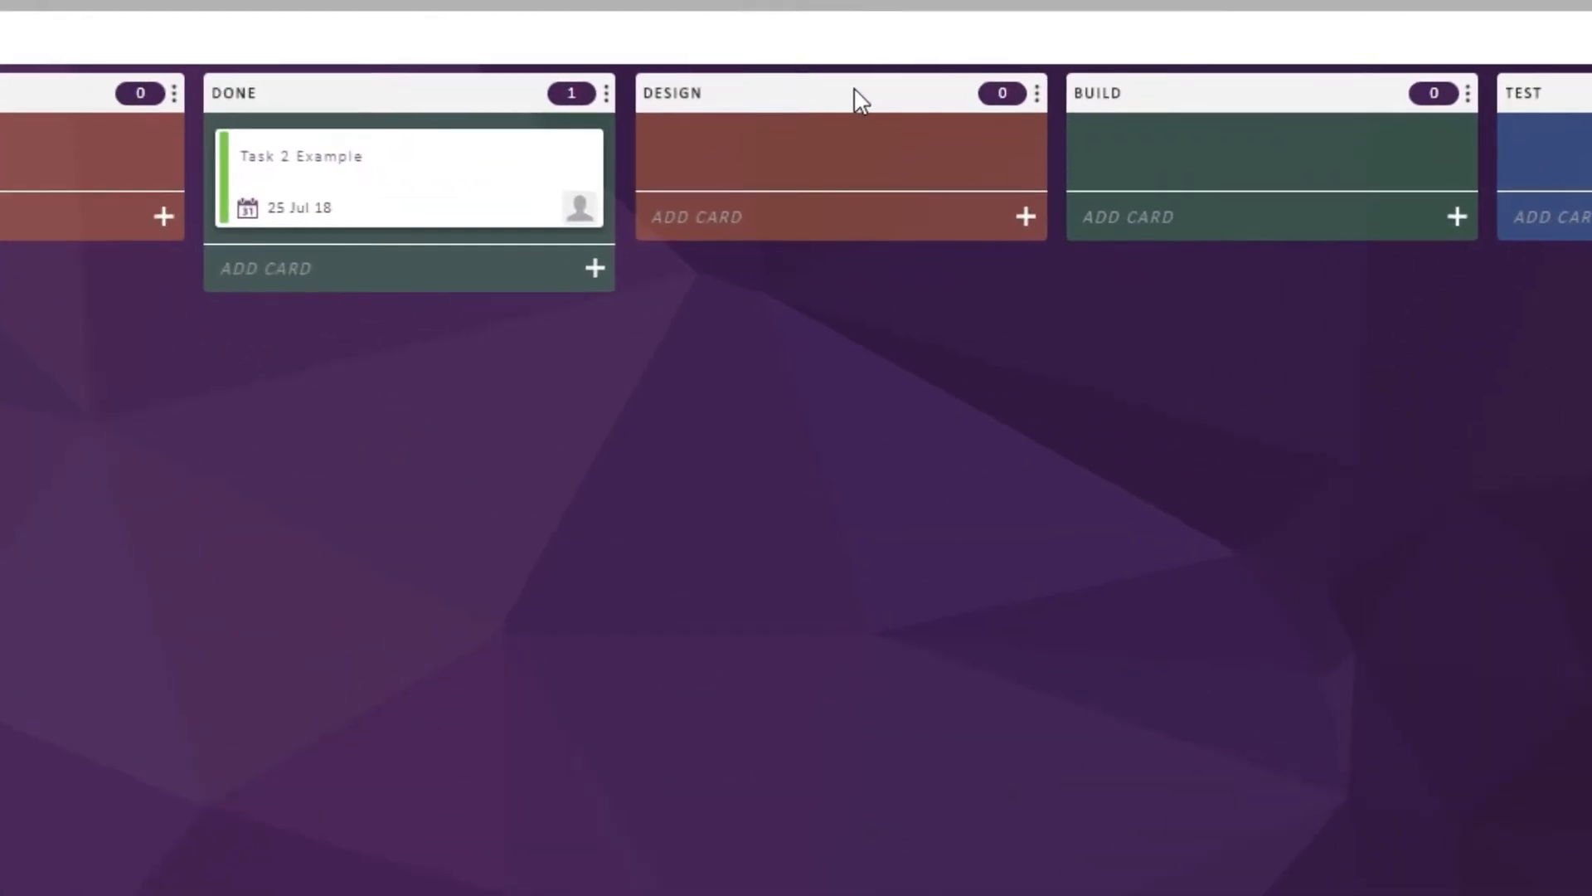
- Nest the Design, Build and Test columns inside the Doing column, in that order
drag(855, 89, 245, 172)
drag(1038, 169, 853, 127)
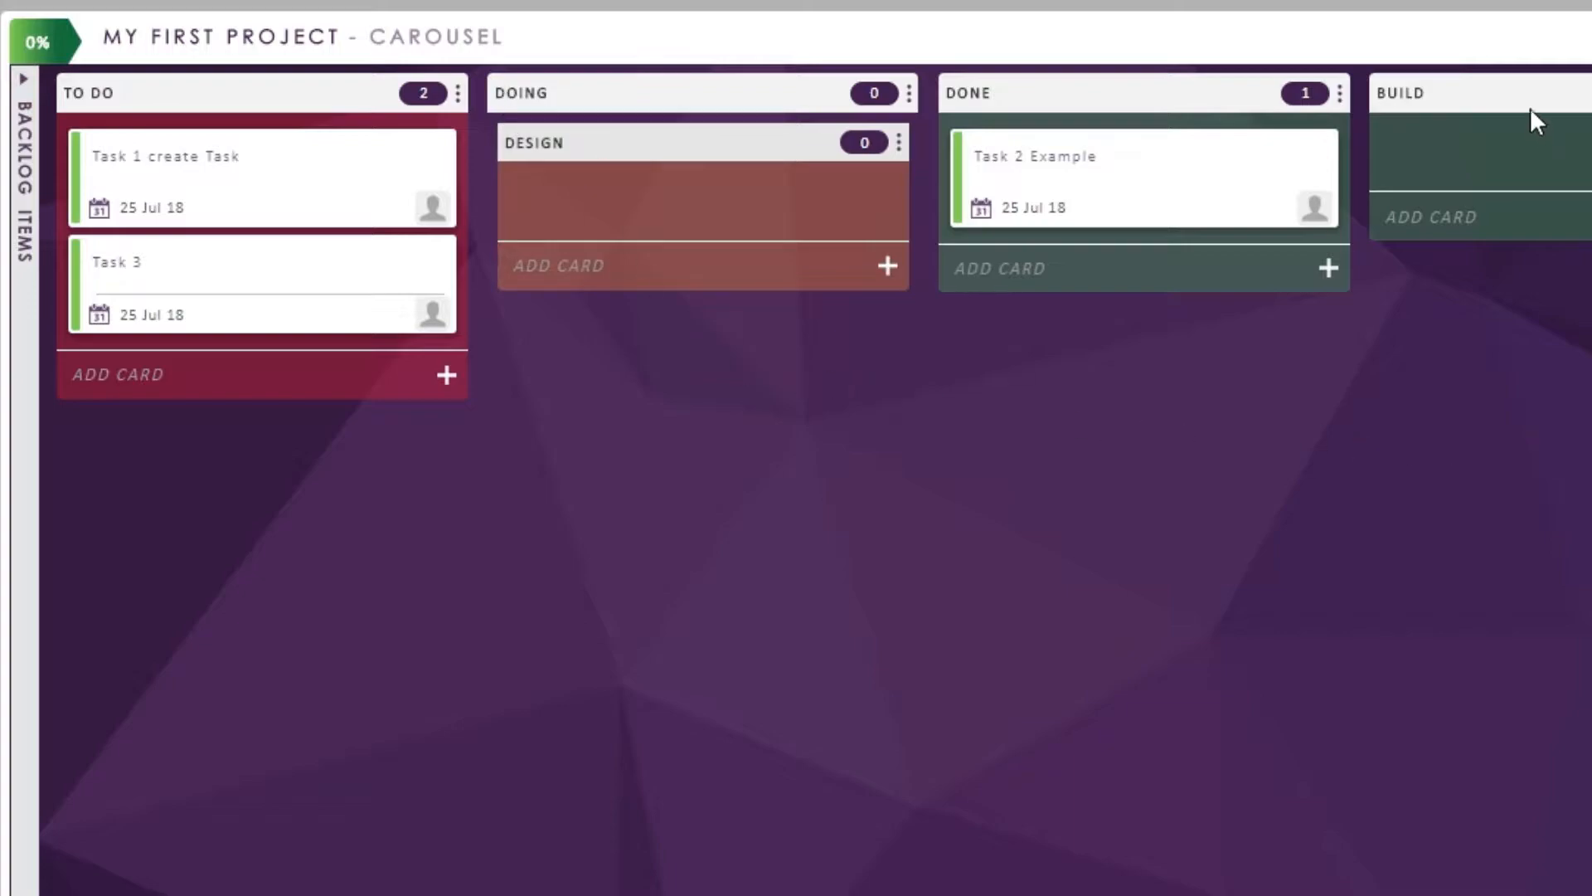
drag(1537, 101, 1447, 371)
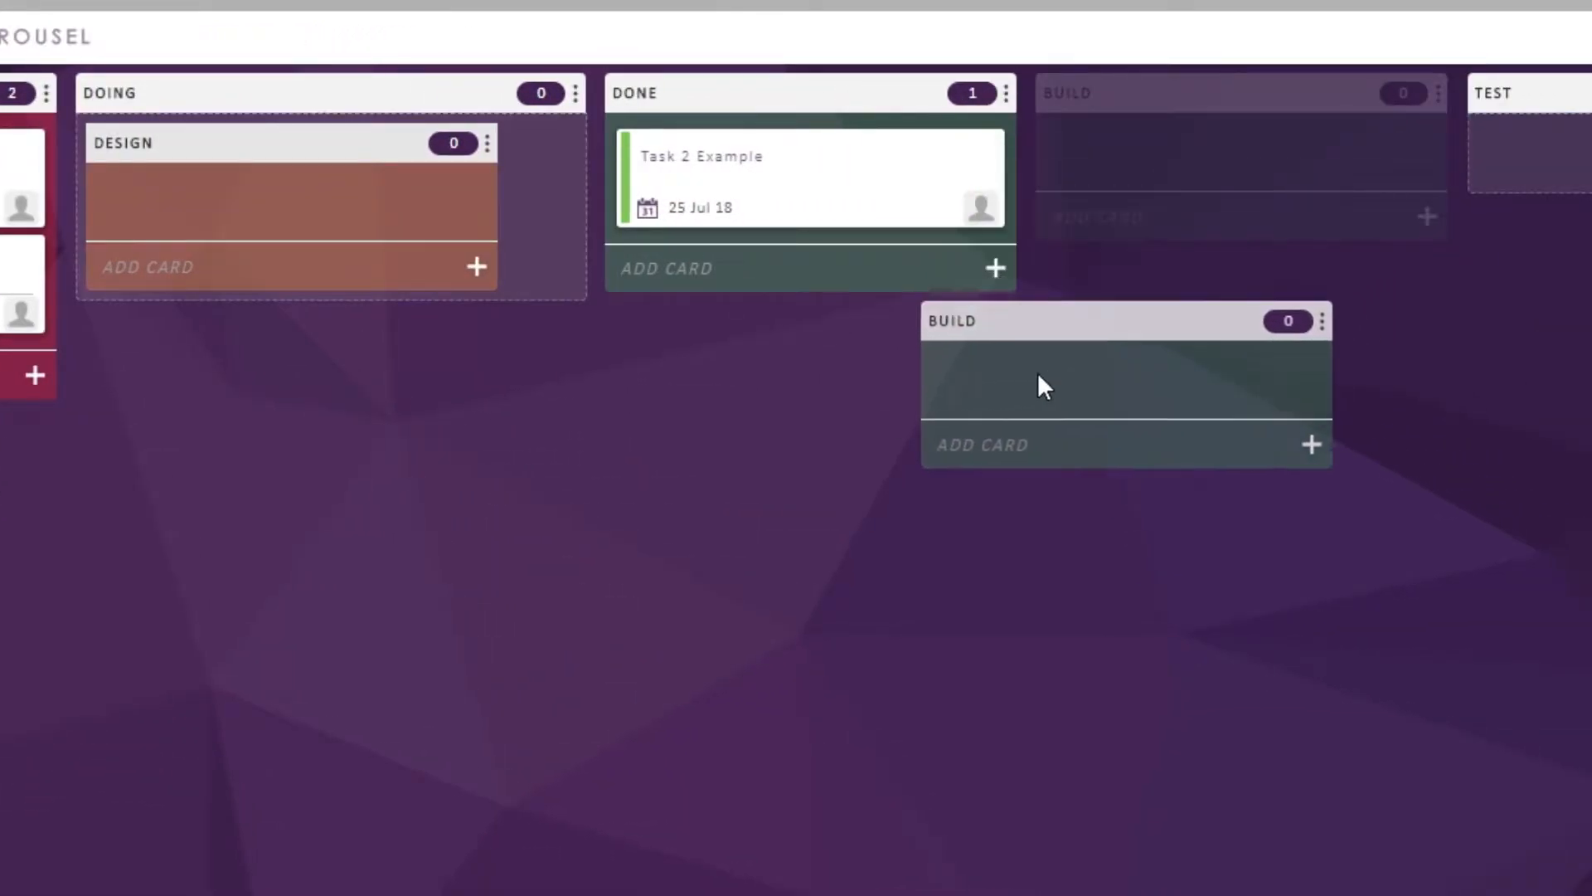
drag(1042, 385, 942, 232)
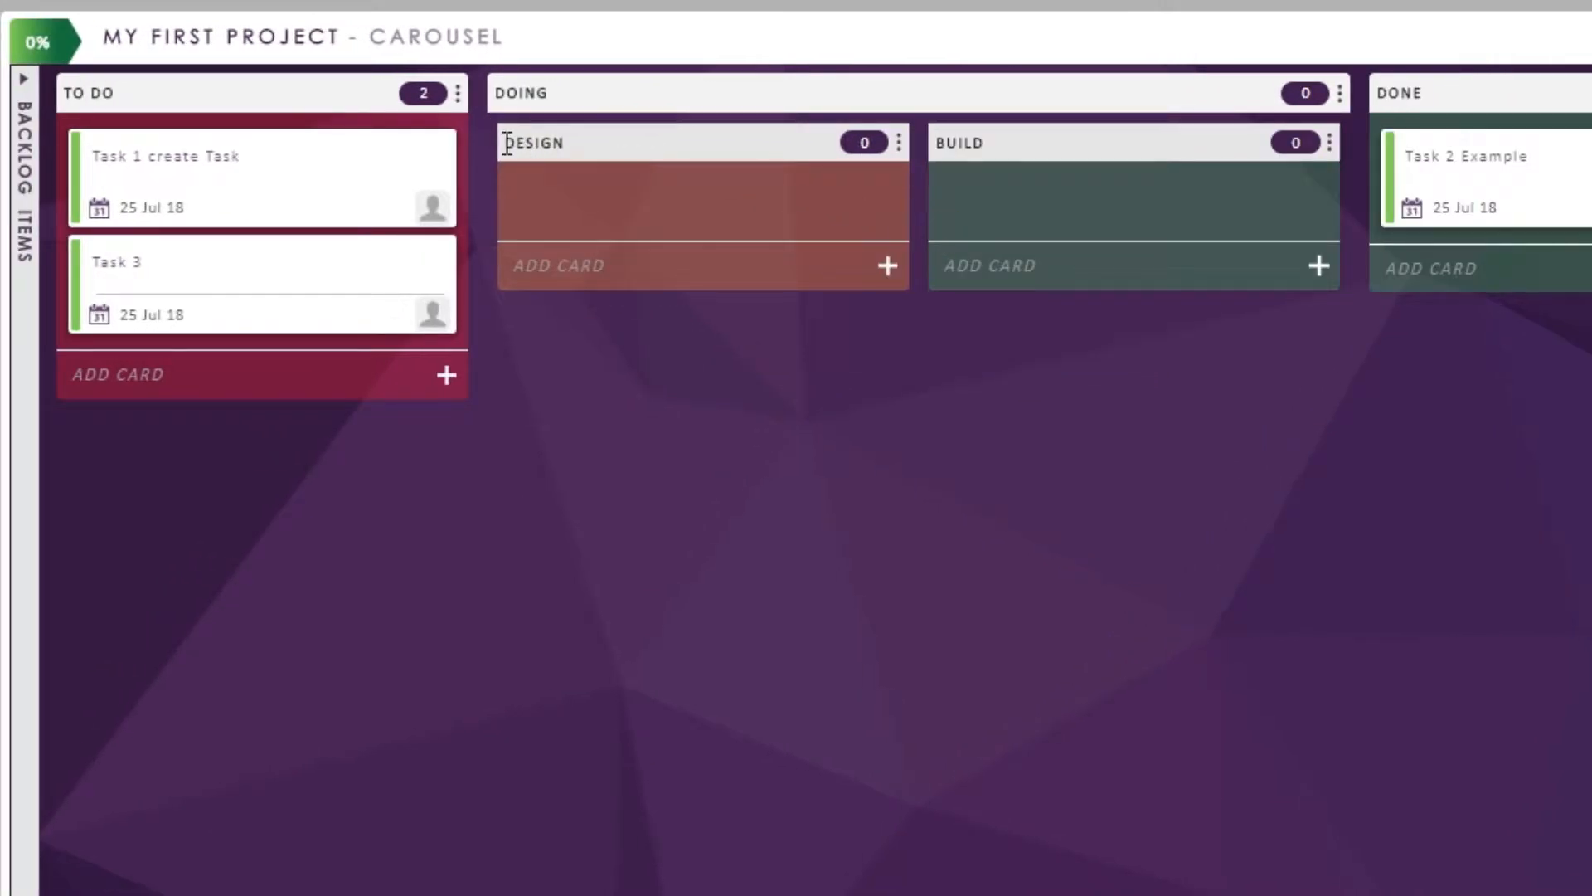
drag(1490, 100, 1244, 161)
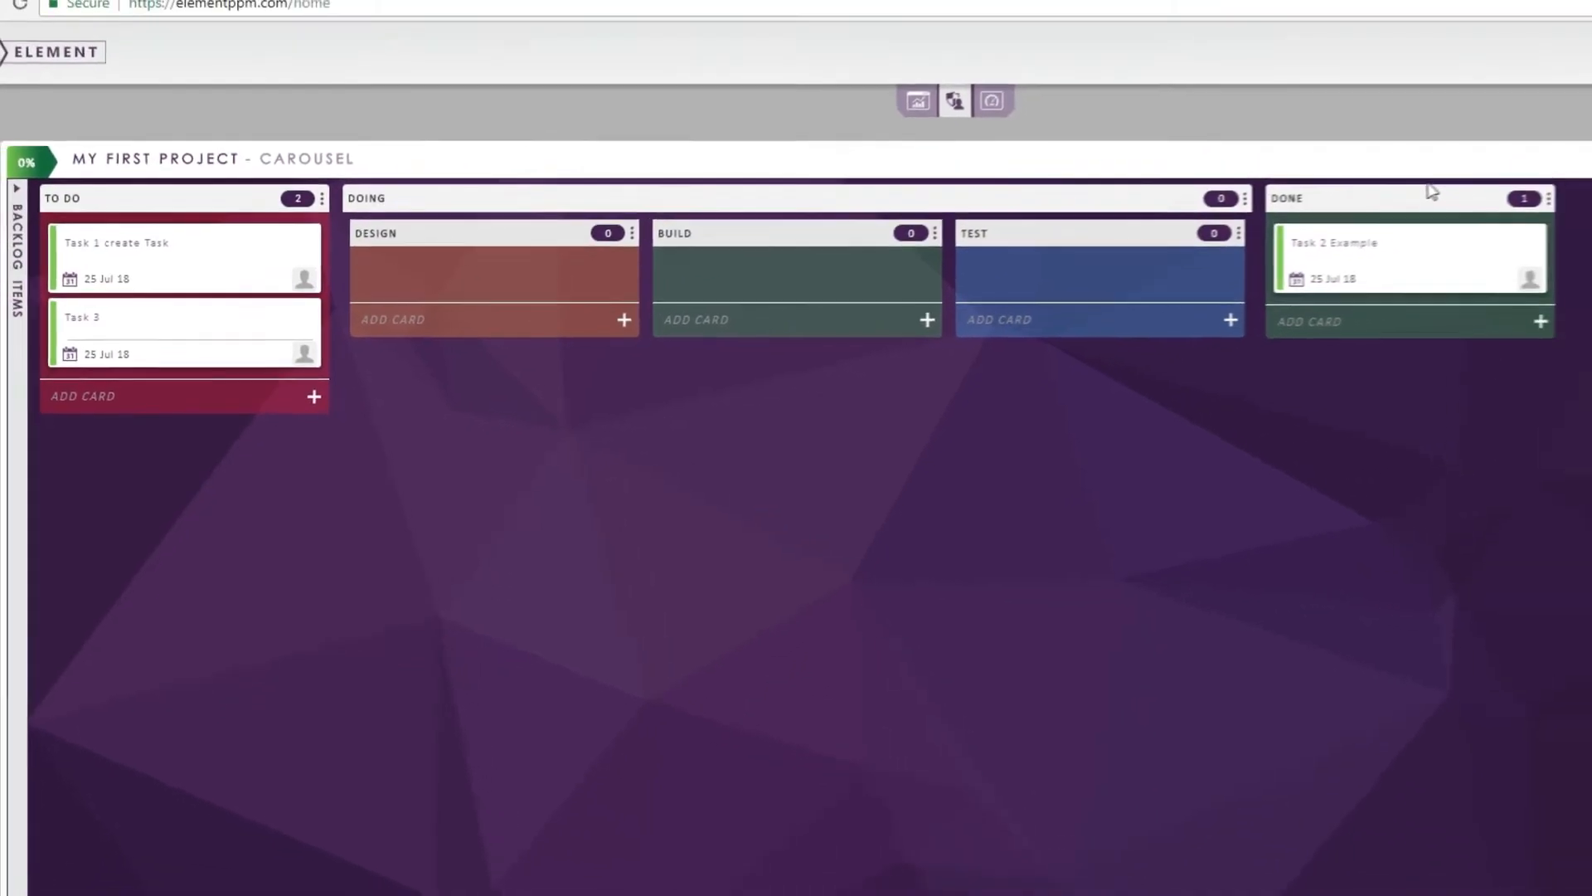
- Move the Task 1 create Task card into the Done column and return from the board to the project's task overview
drag(124, 253, 1280, 310)
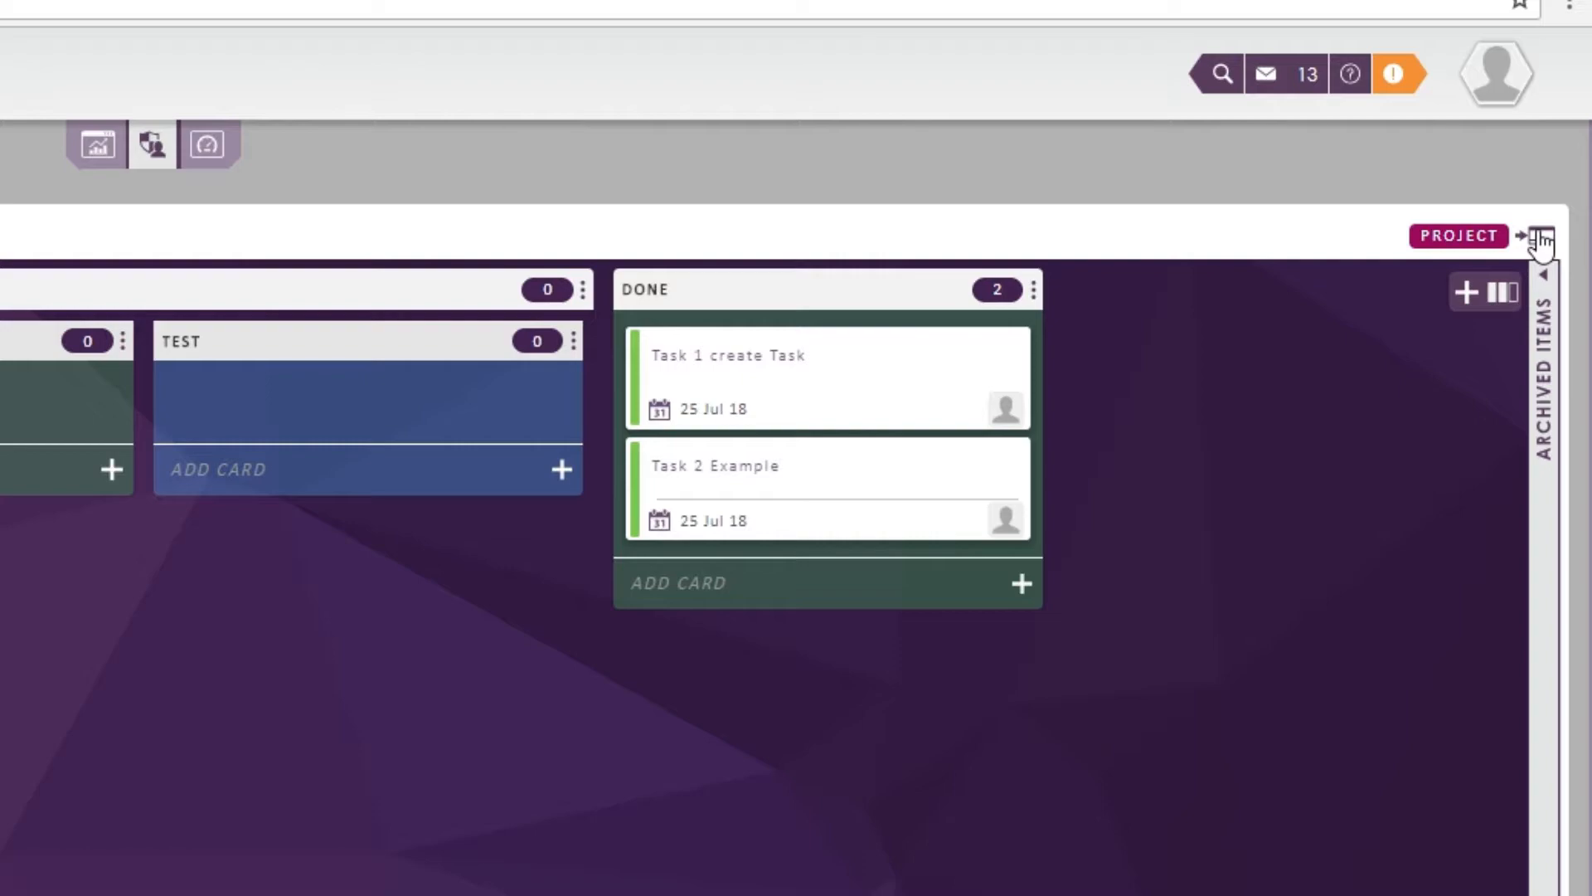
click(1541, 240)
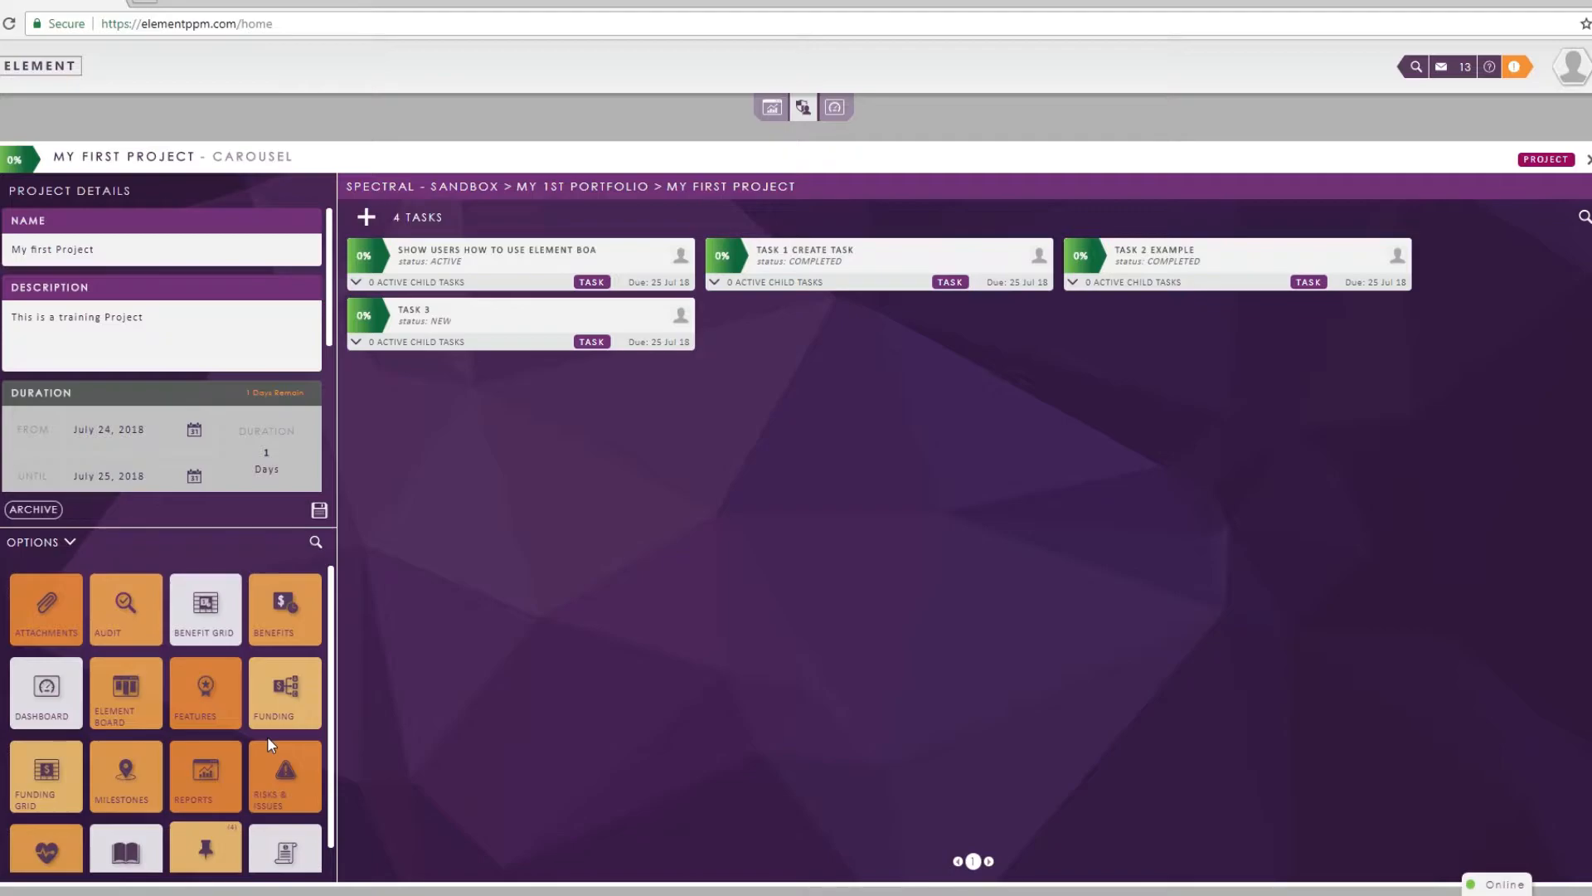
- Go up to My 1st Portfolio and create a project named Project 2 with the description "Project example 2"
click(613, 187)
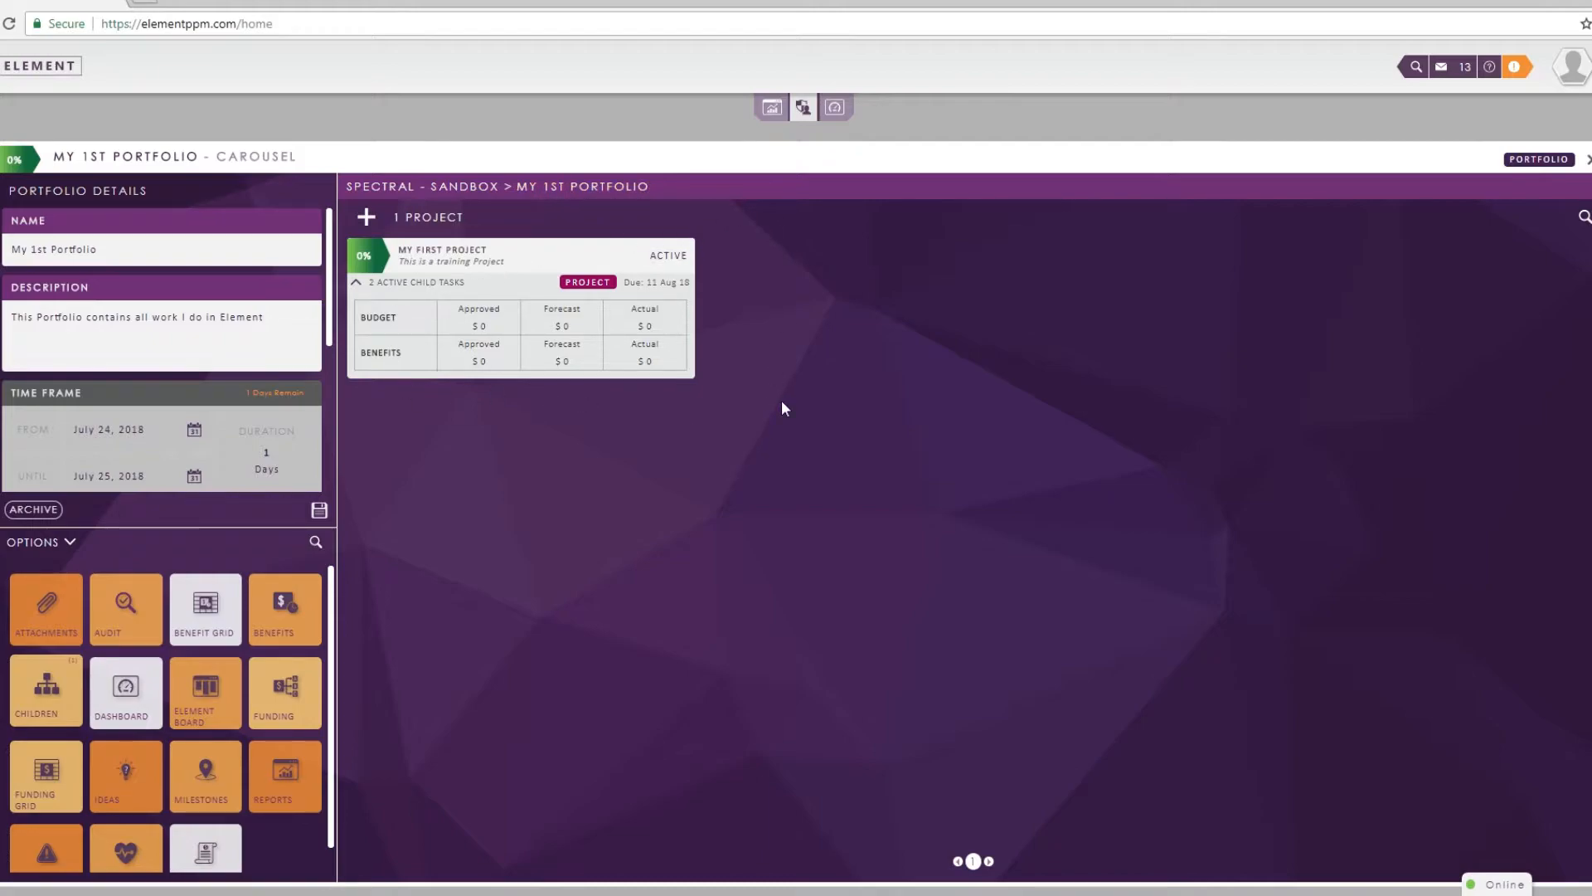
click(366, 216)
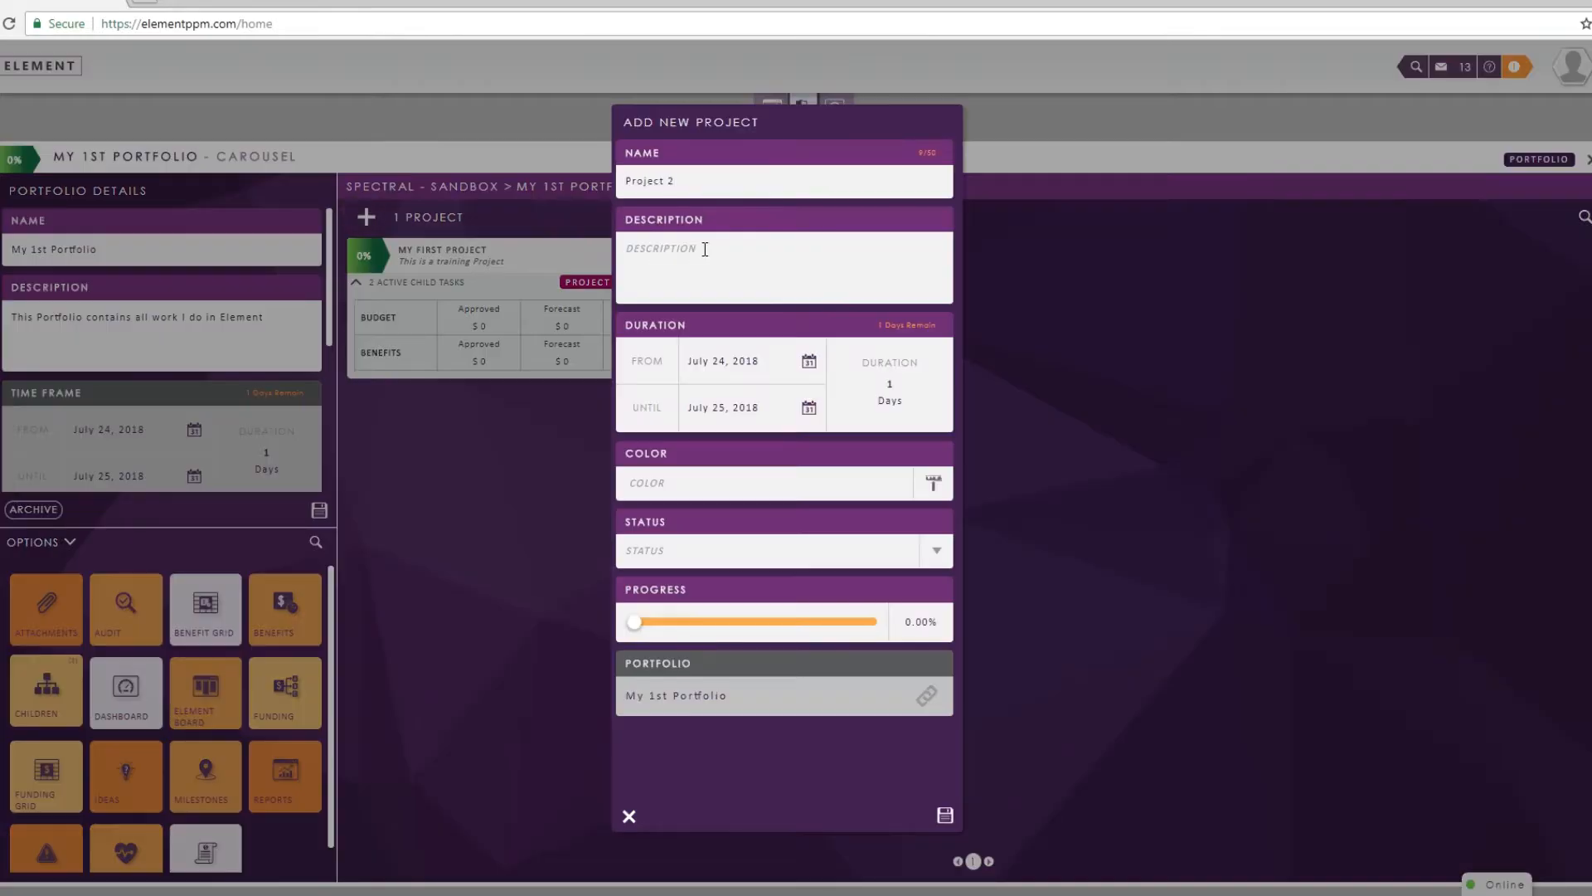
text(Project example 2)
click(631, 815)
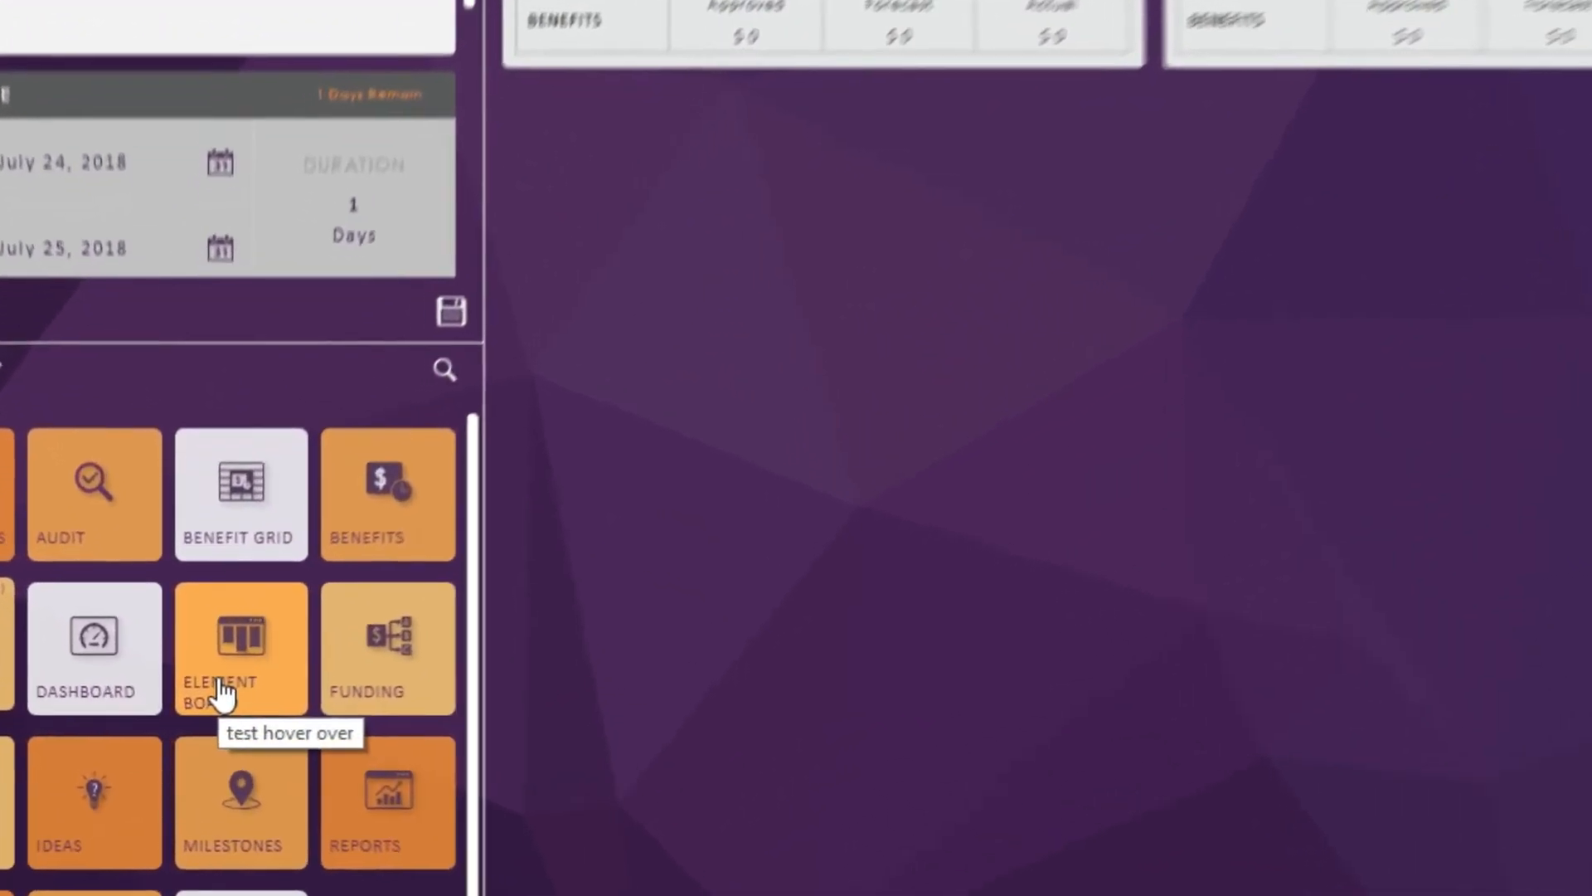
- Open the portfolio's Element Board and set the linked statuses of its To Do, Doing and Done columns
click(206, 688)
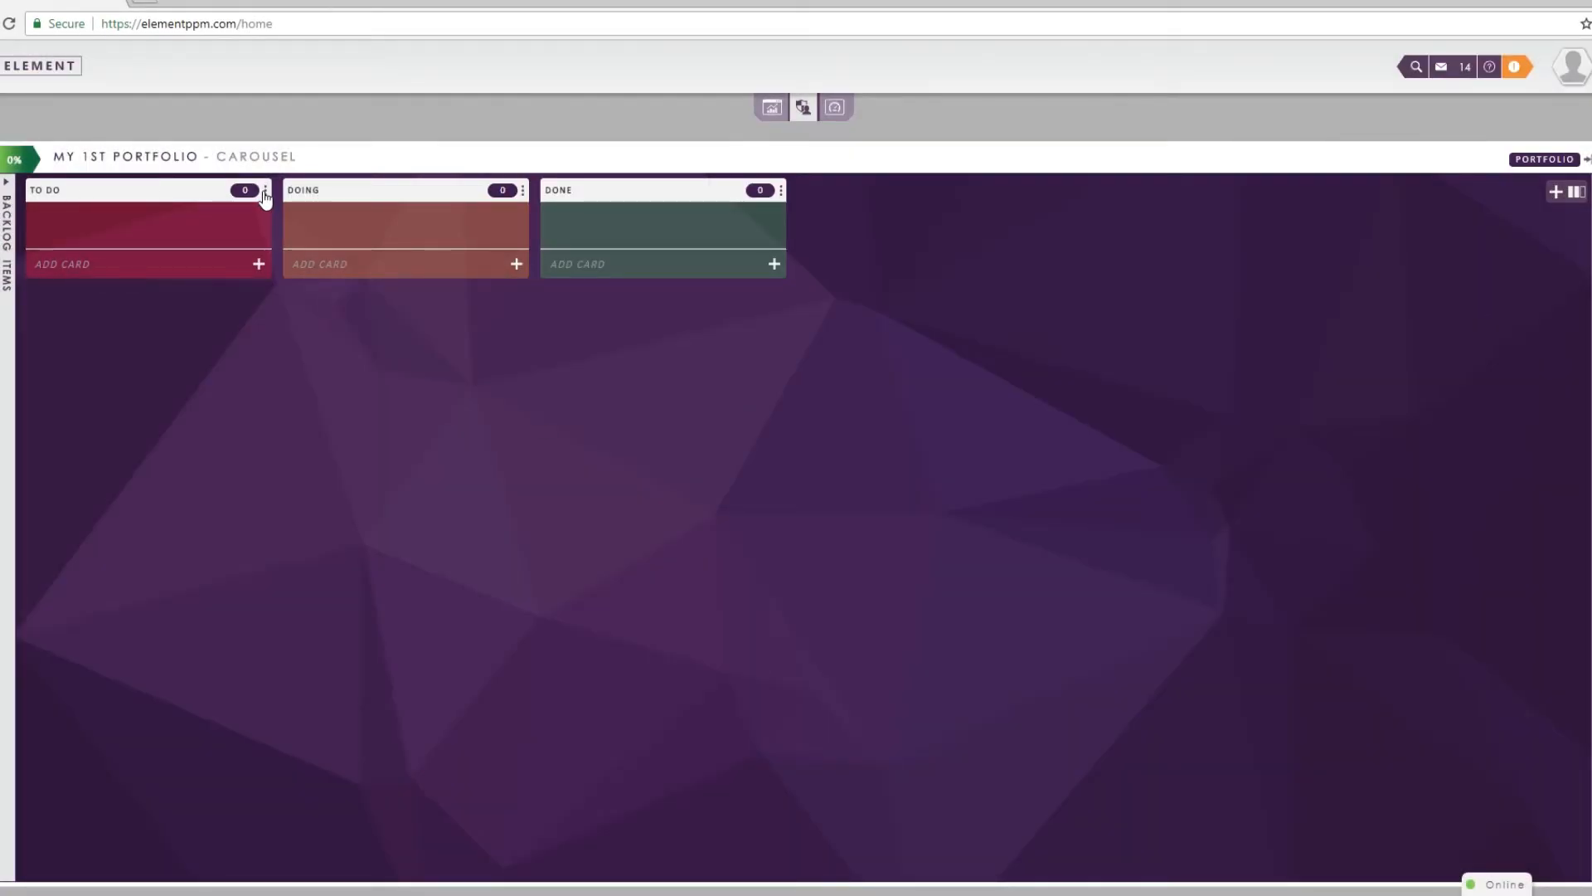
click(265, 190)
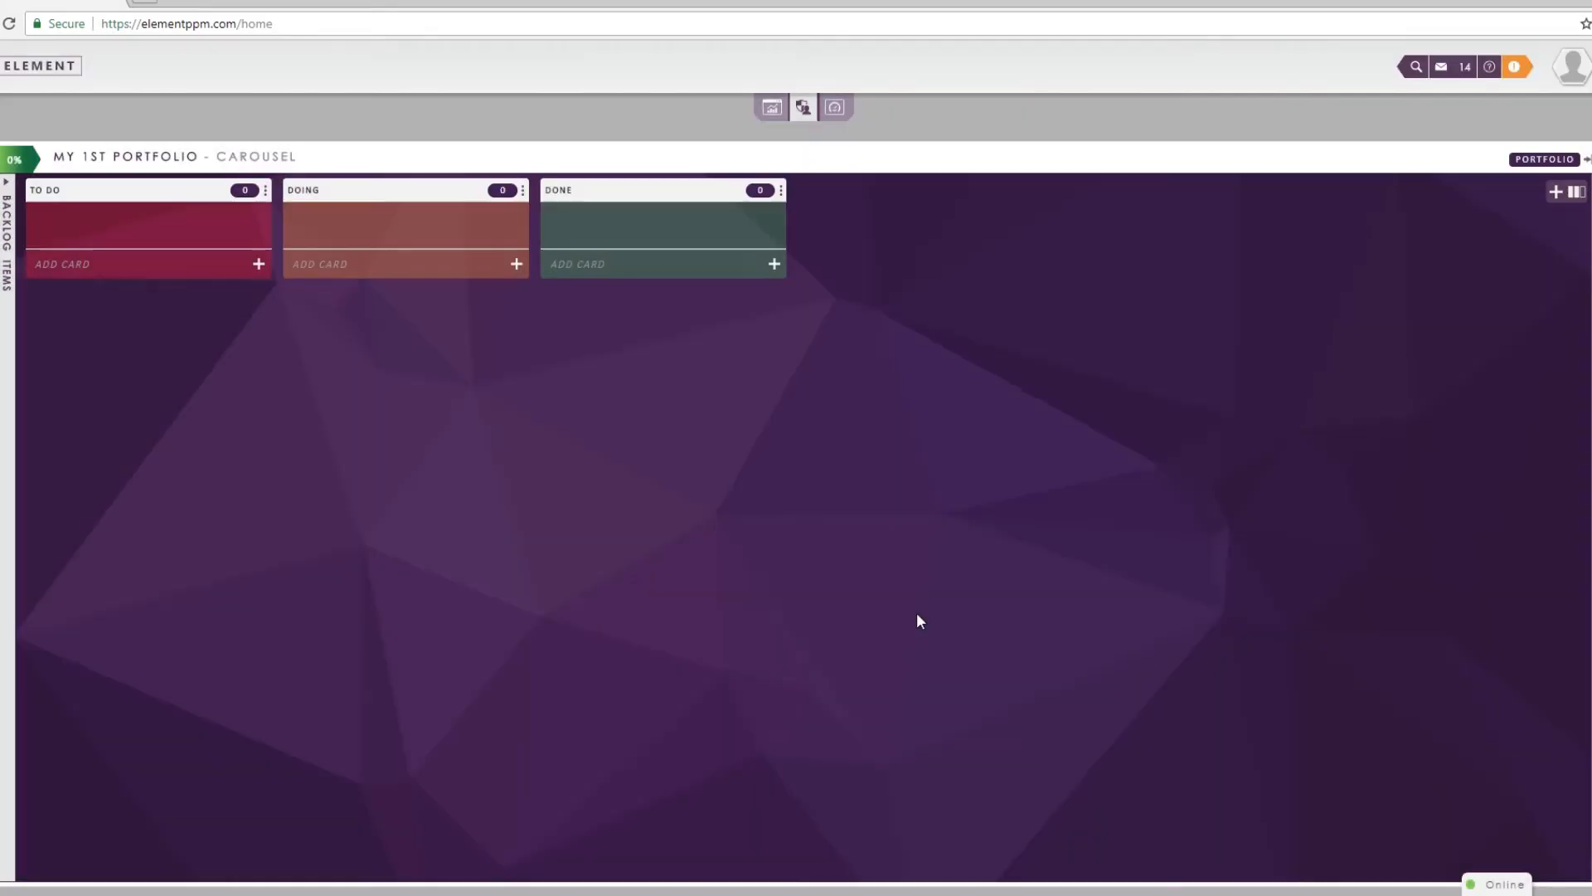
click(921, 611)
click(523, 190)
click(917, 455)
click(699, 511)
click(780, 222)
click(781, 190)
click(922, 612)
- Move My first Project and Project 2 from the backlog items into the To Do column and collapse the backlog
click(12, 327)
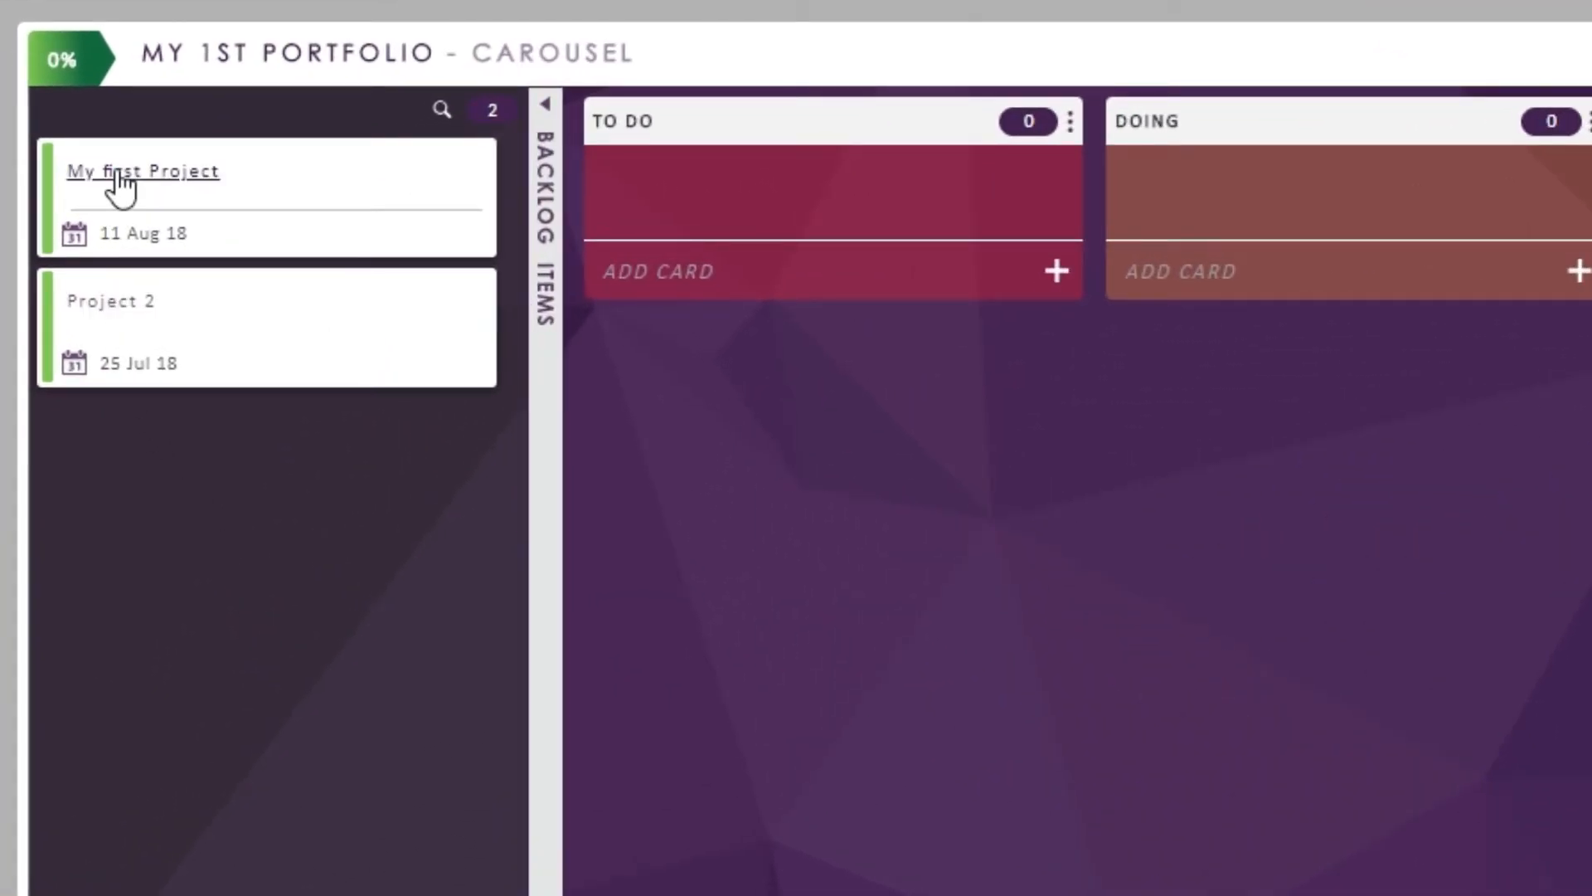
drag(142, 220, 630, 290)
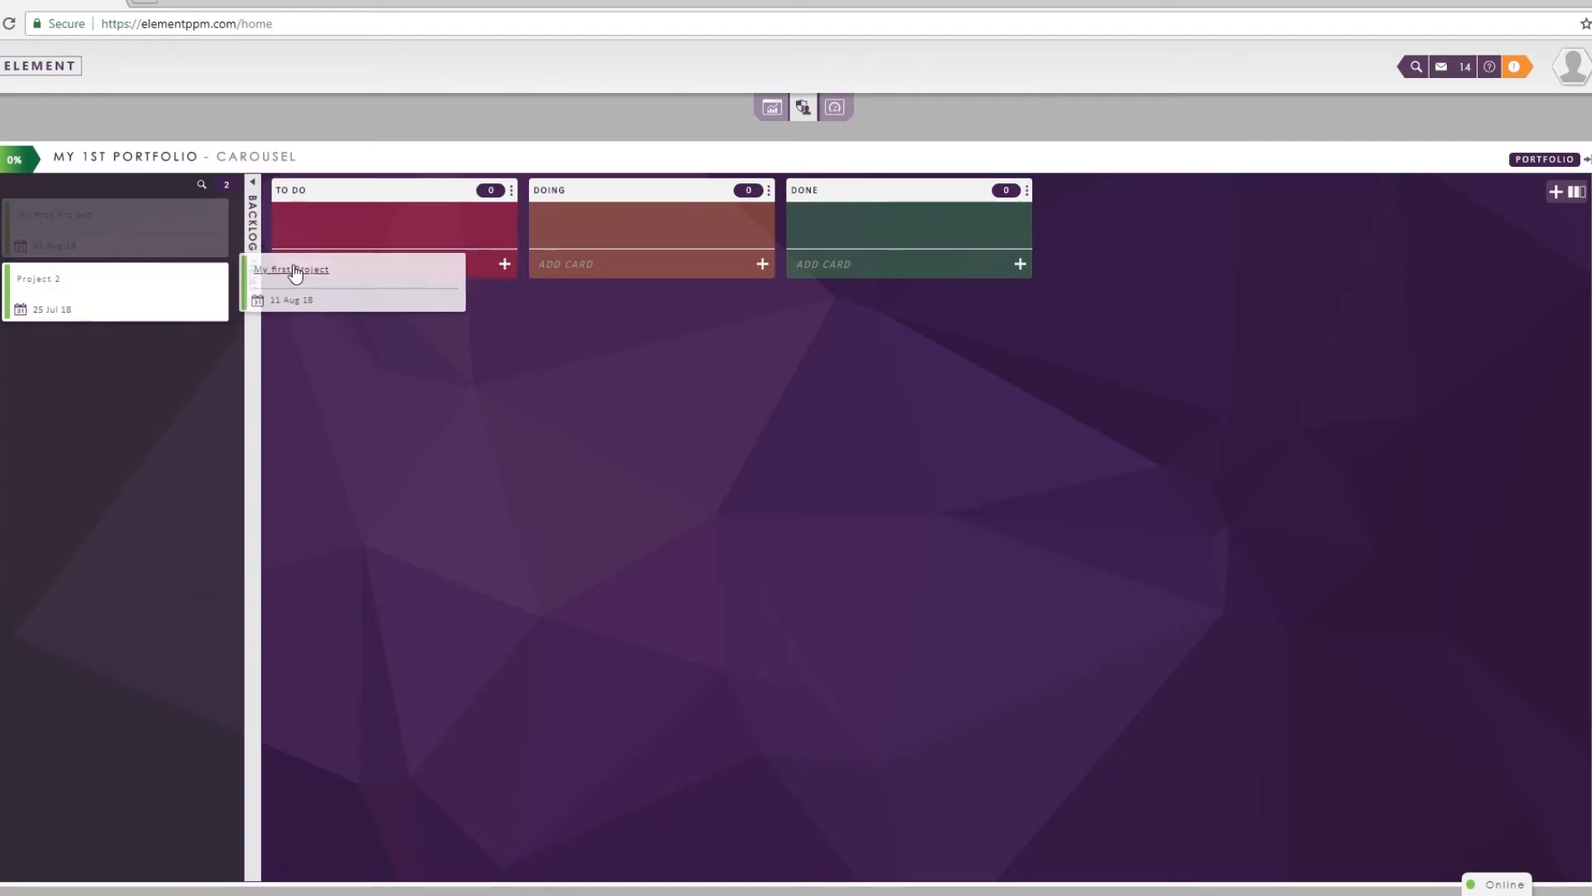
drag(295, 273, 318, 234)
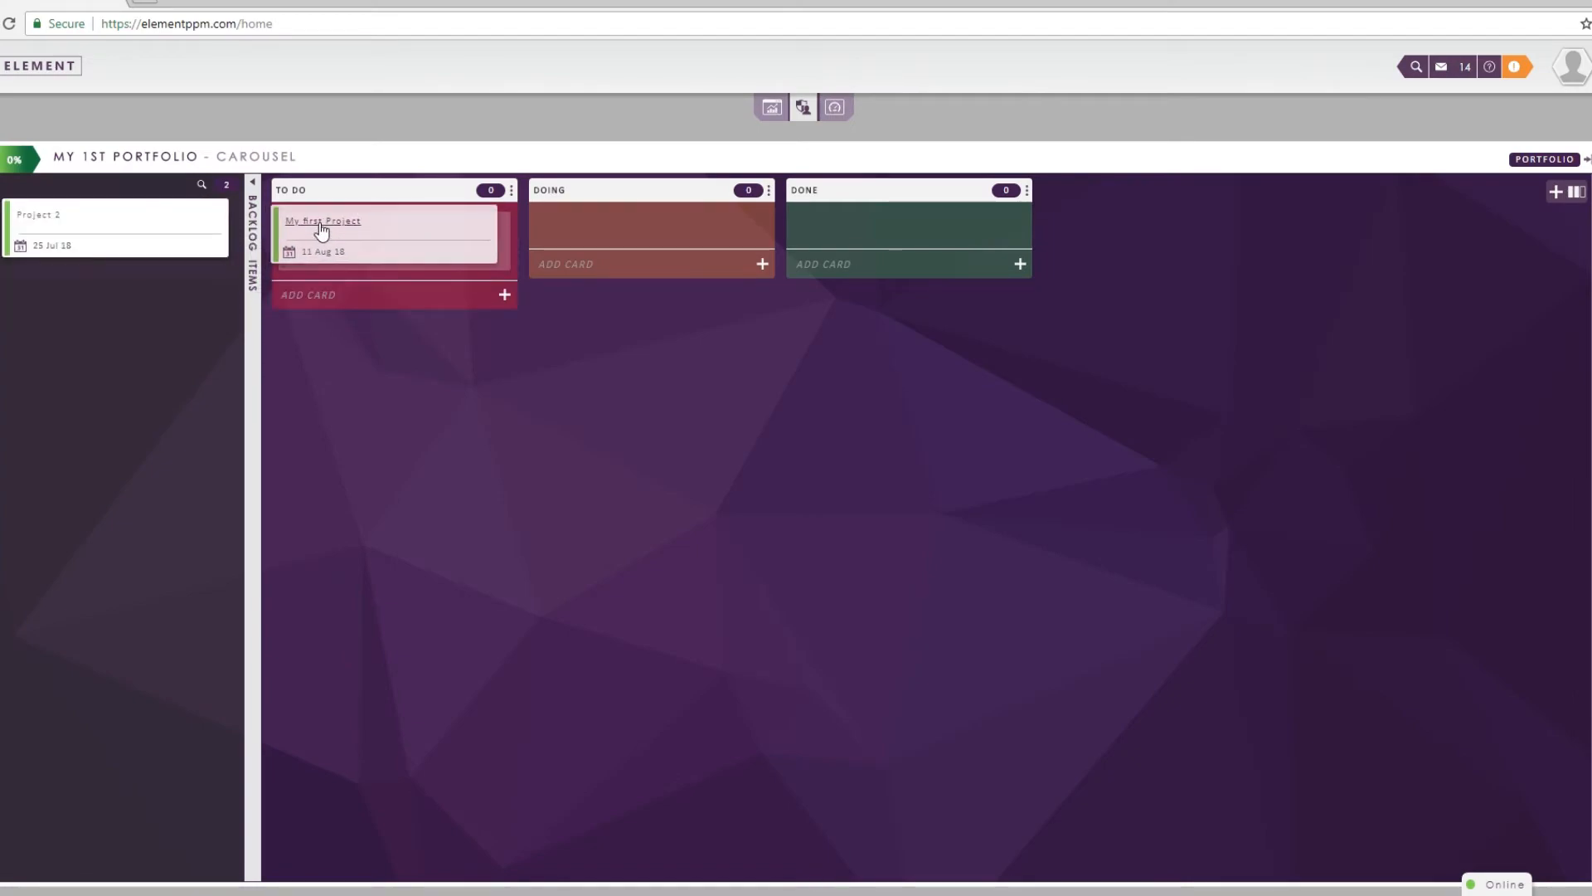
drag(39, 224, 315, 271)
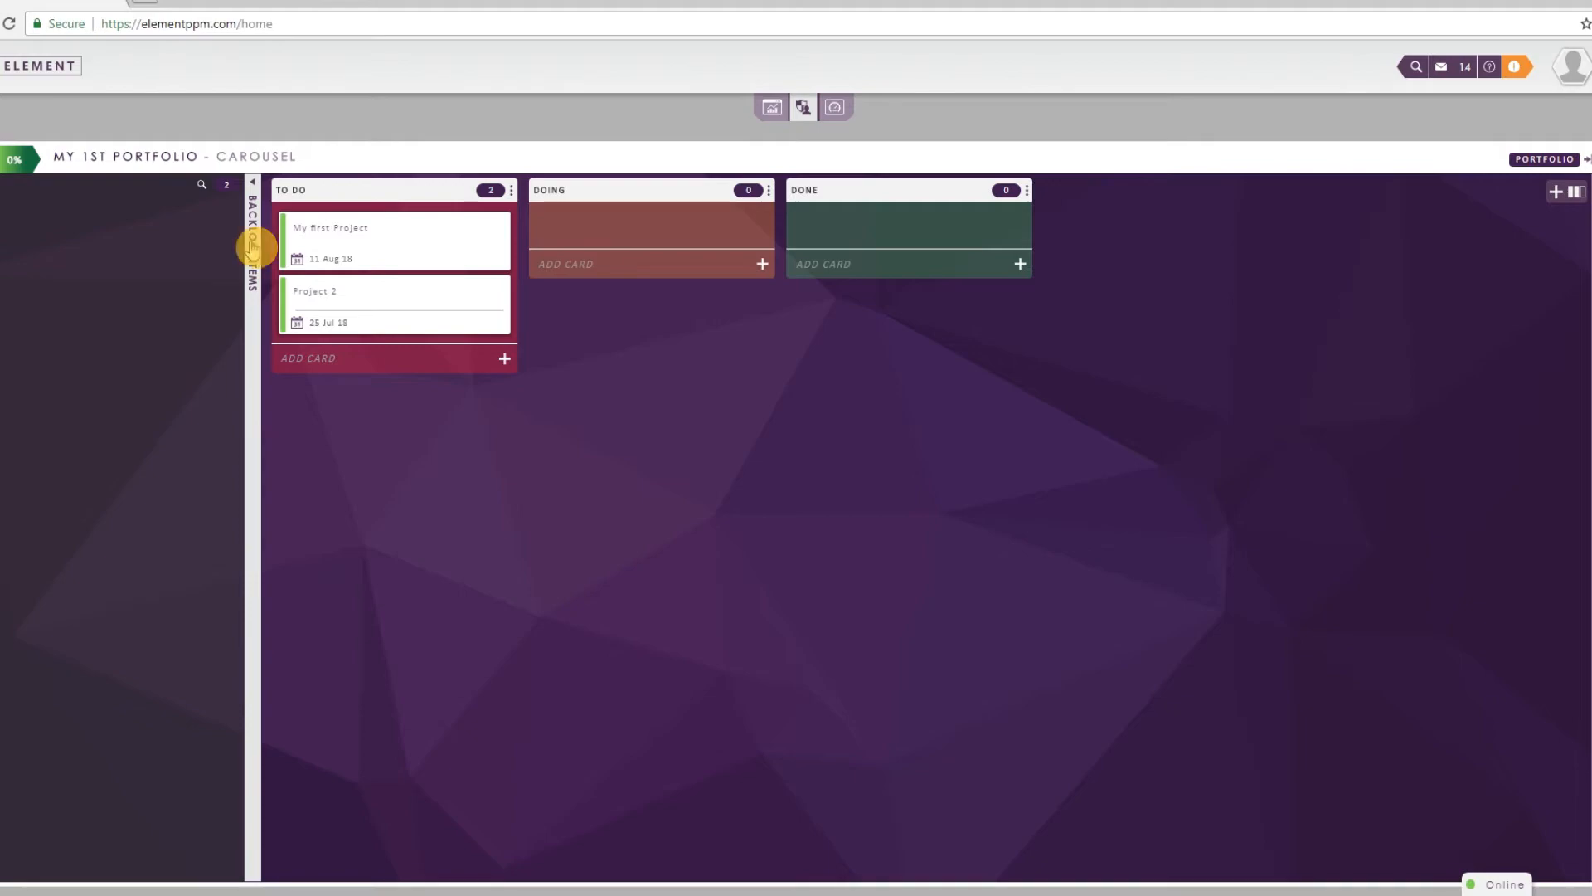
click(253, 247)
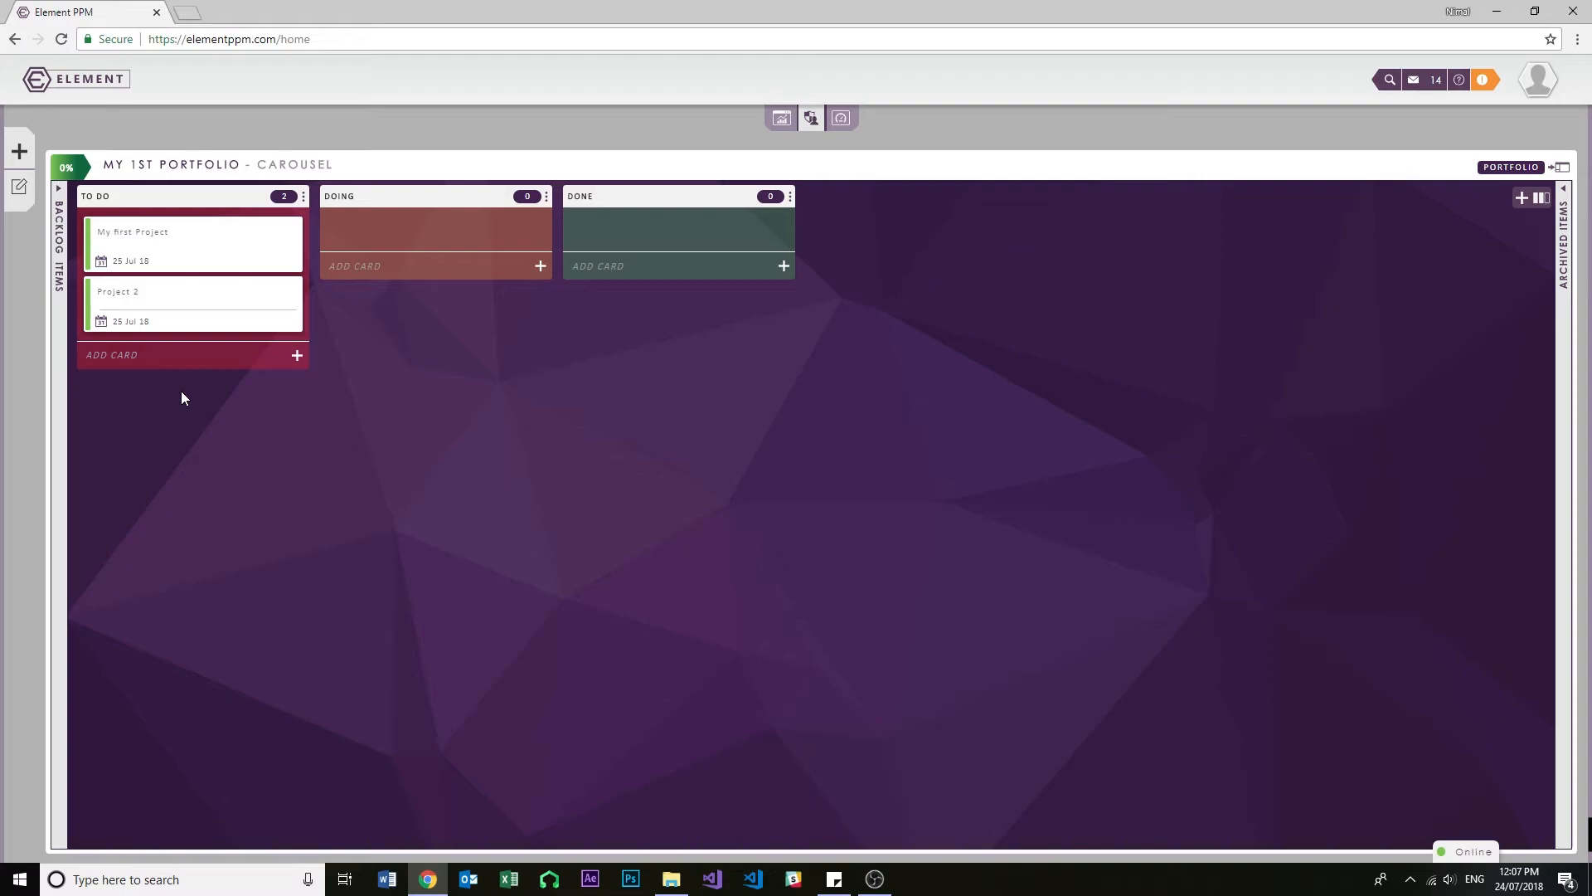
- Add a card named Project 3 to the portfolio board's To Do column
drag(95, 357, 100, 357)
click(124, 359)
text(Project 3)
click(297, 355)
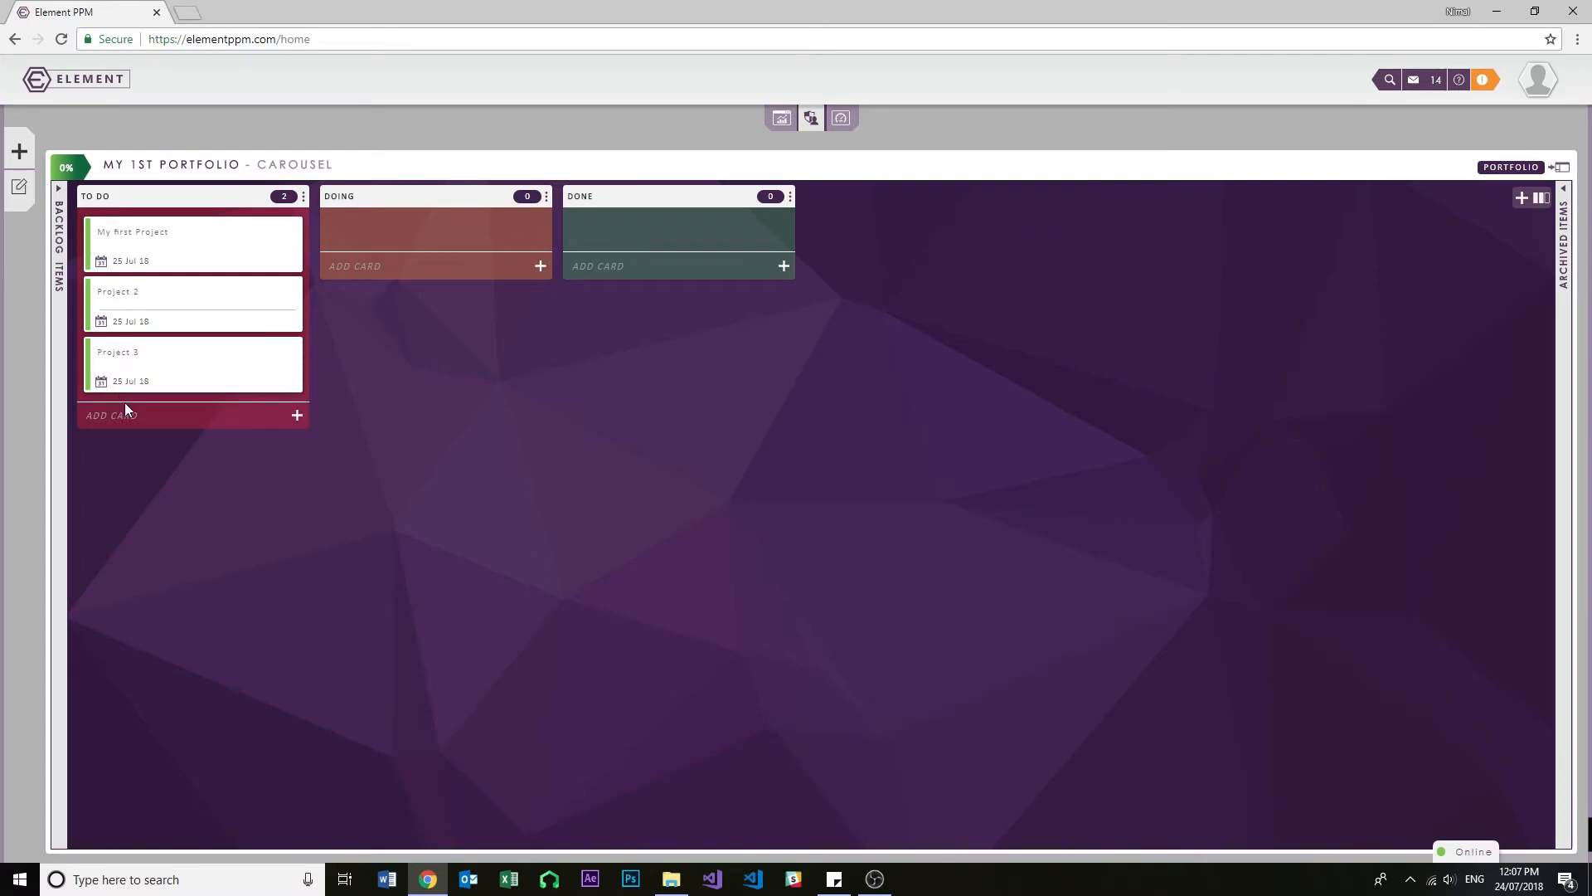
- Give Project 3 the description "This is the 3rd Project", save it and return from the board to the portfolio overview
click(115, 352)
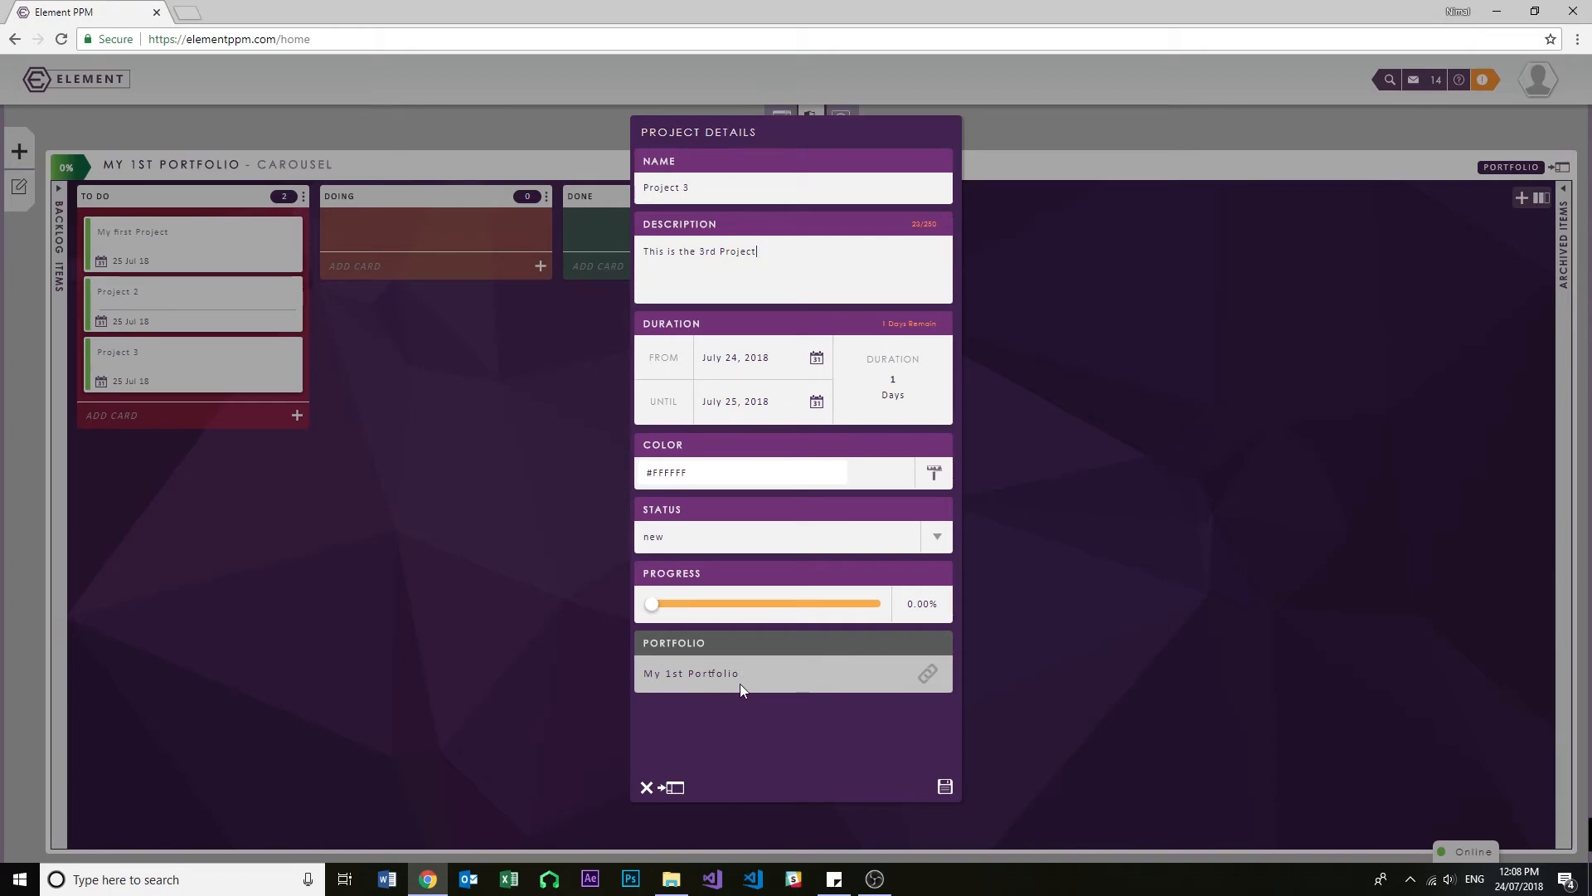
click(944, 786)
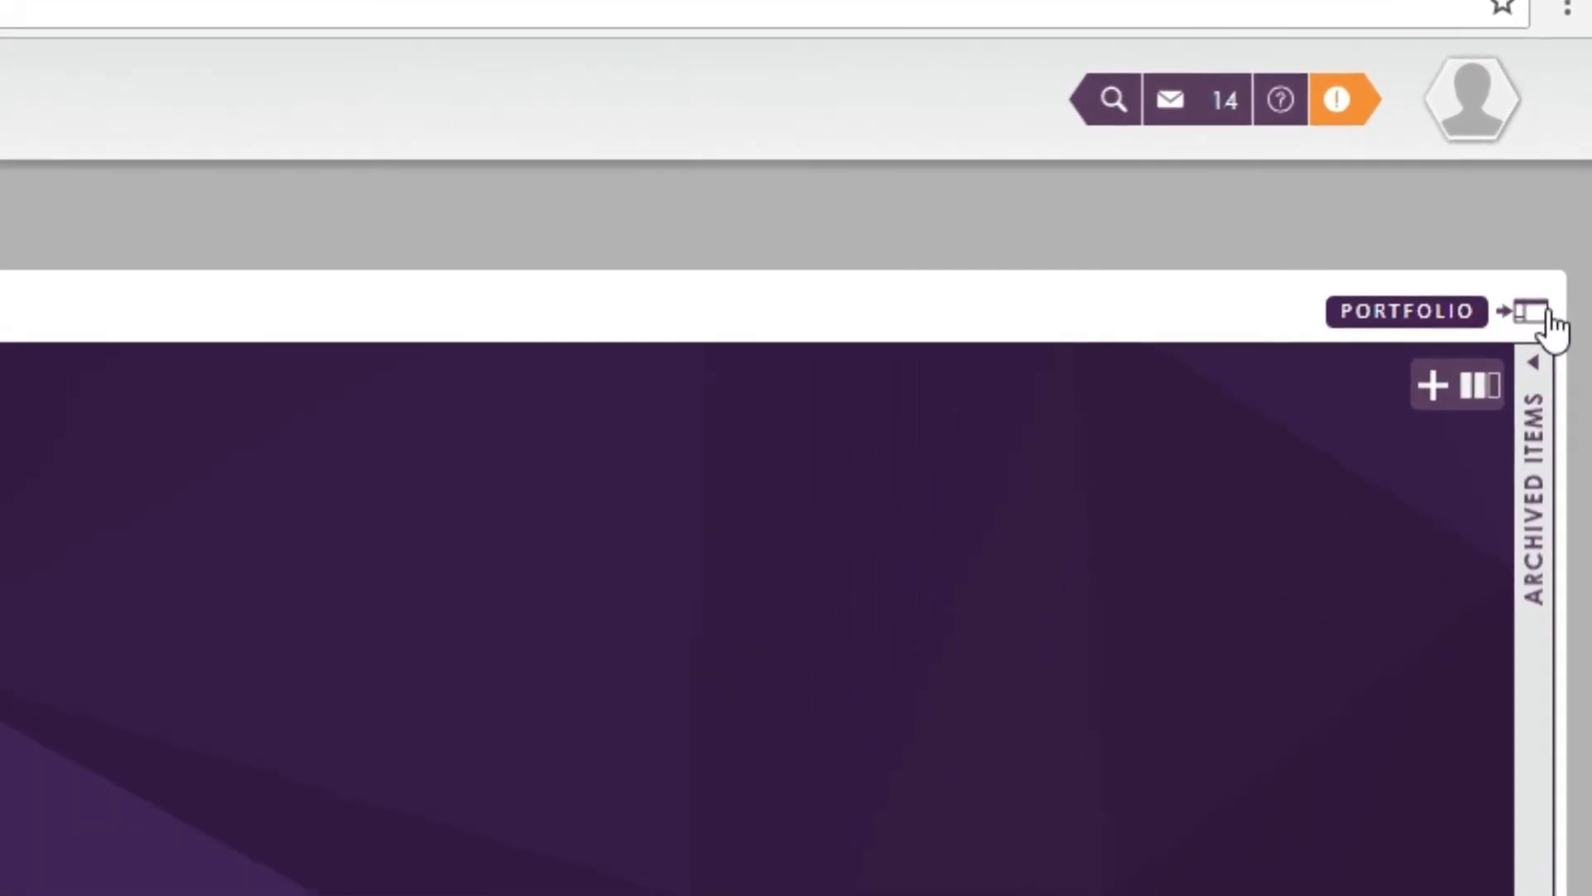
click(1545, 316)
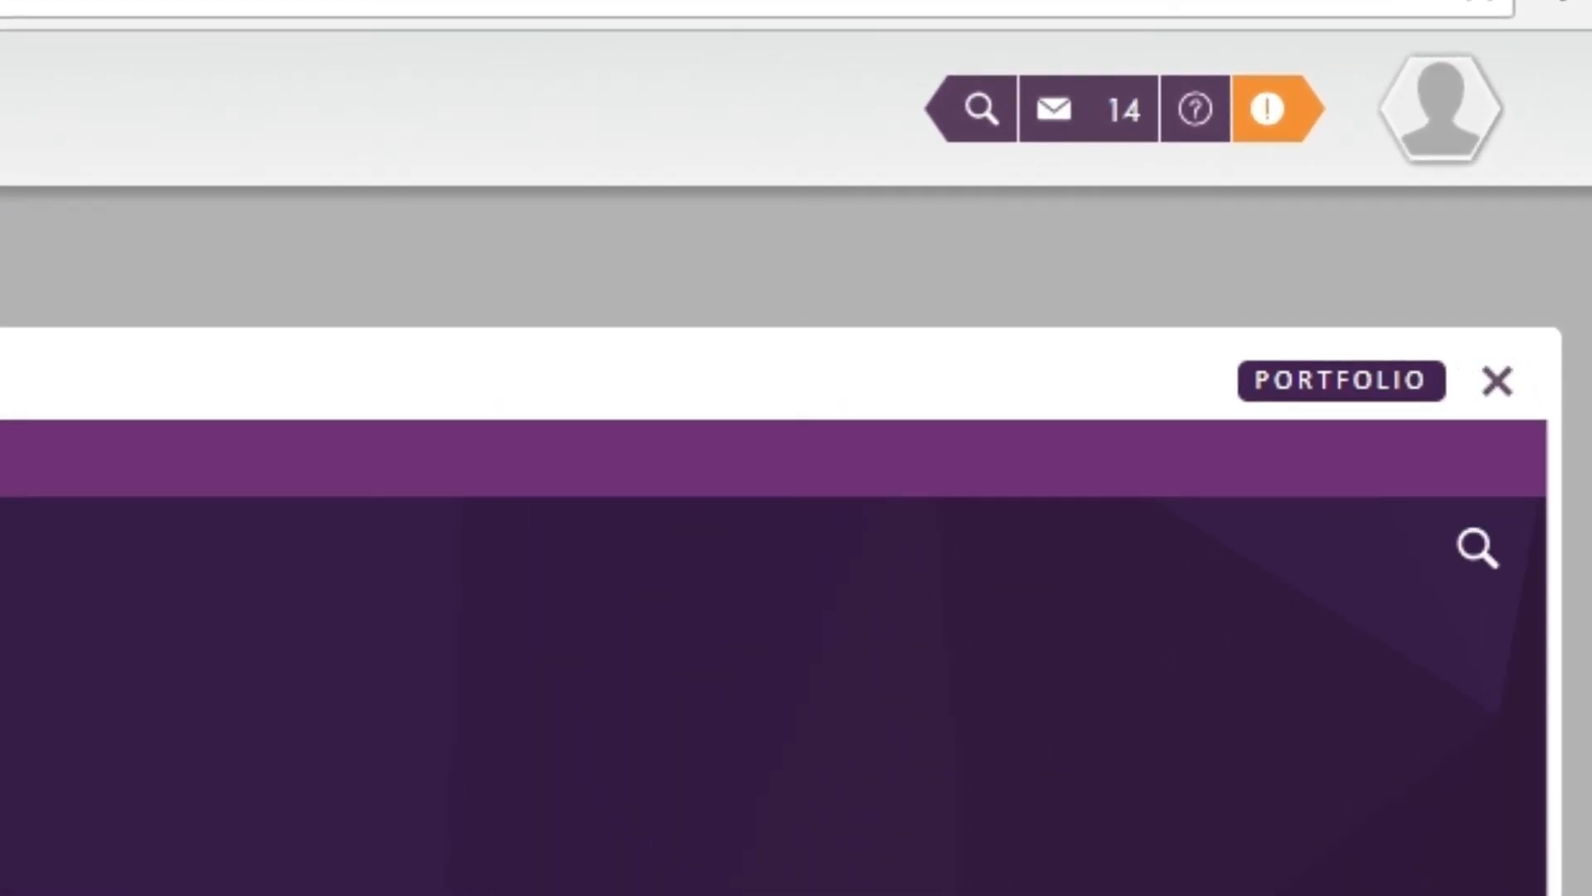